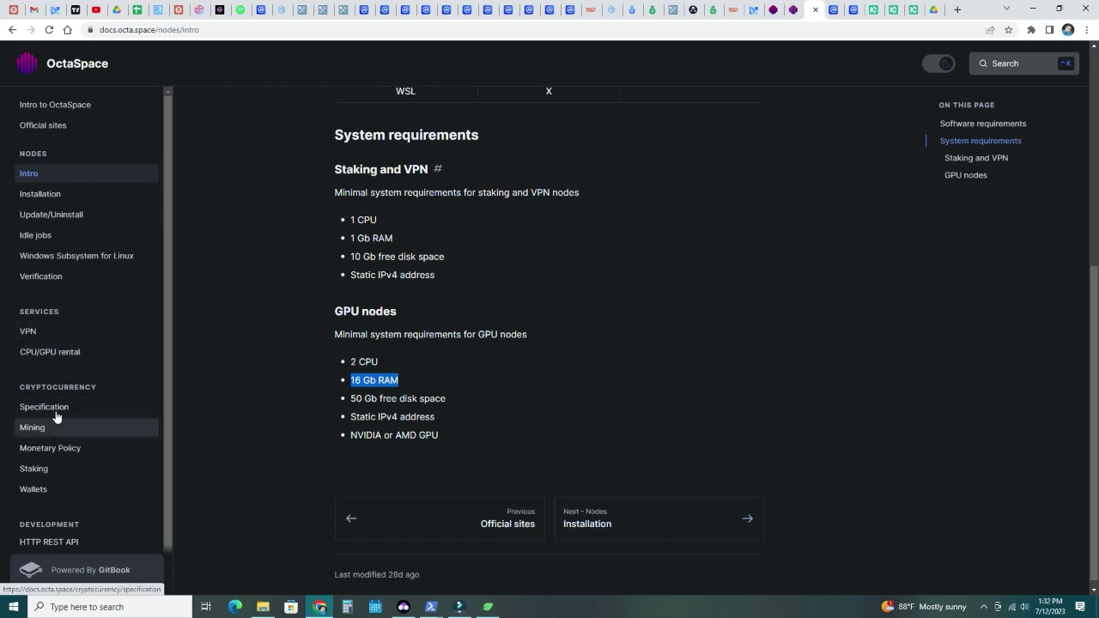
Open the Staking page in the OctaSpace docs and examine the collateral requirement
{"action": "left_click", "coordinate": [35, 468]}
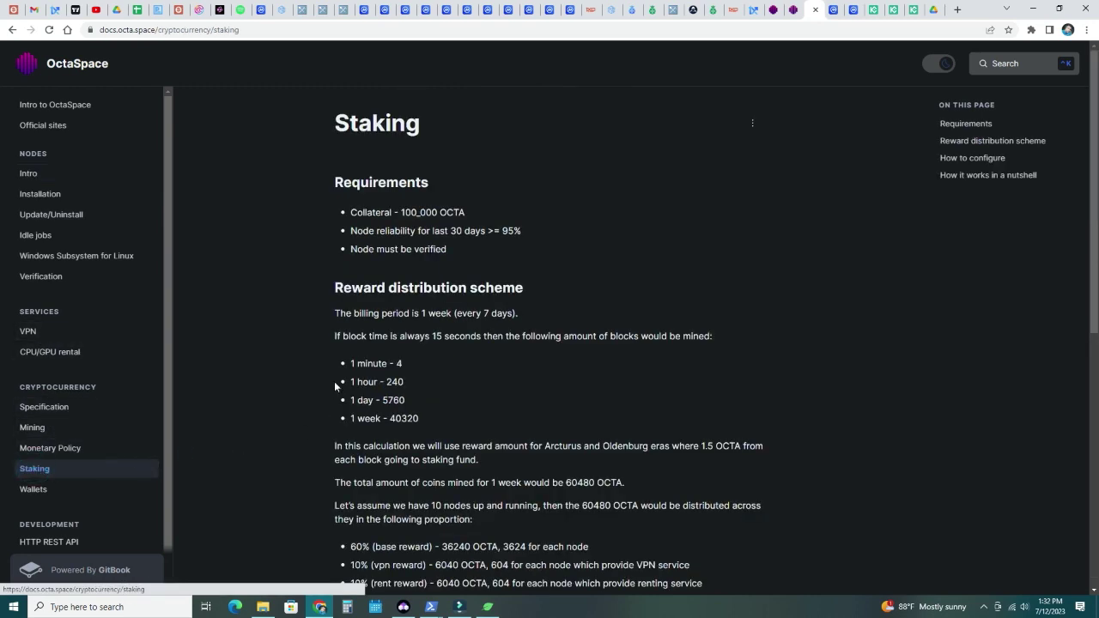
{"action": "left_click_drag", "start_coordinate": [472, 212], "coordinate": [401, 212]}
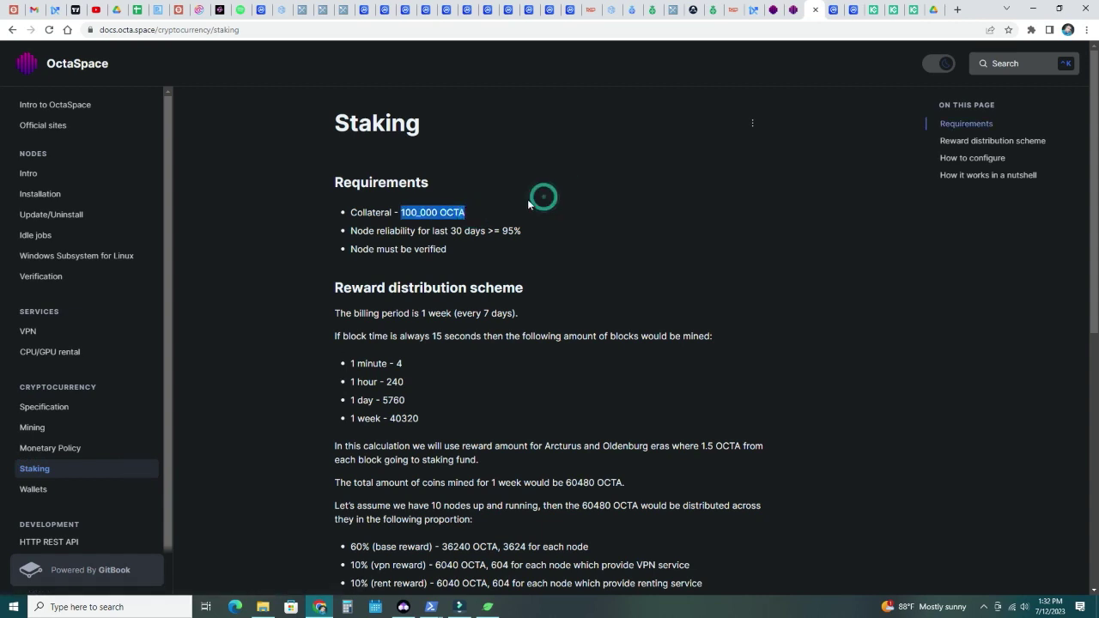
{"action": "left_click", "coordinate": [475, 212]}
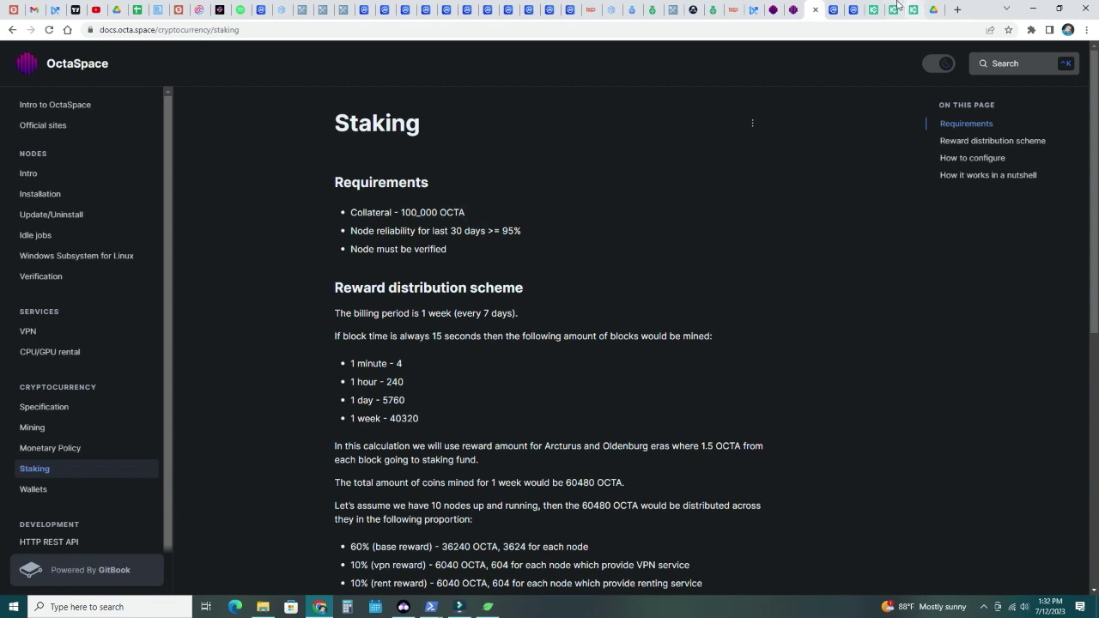
{"action": "left_click", "coordinate": [841, 13]}
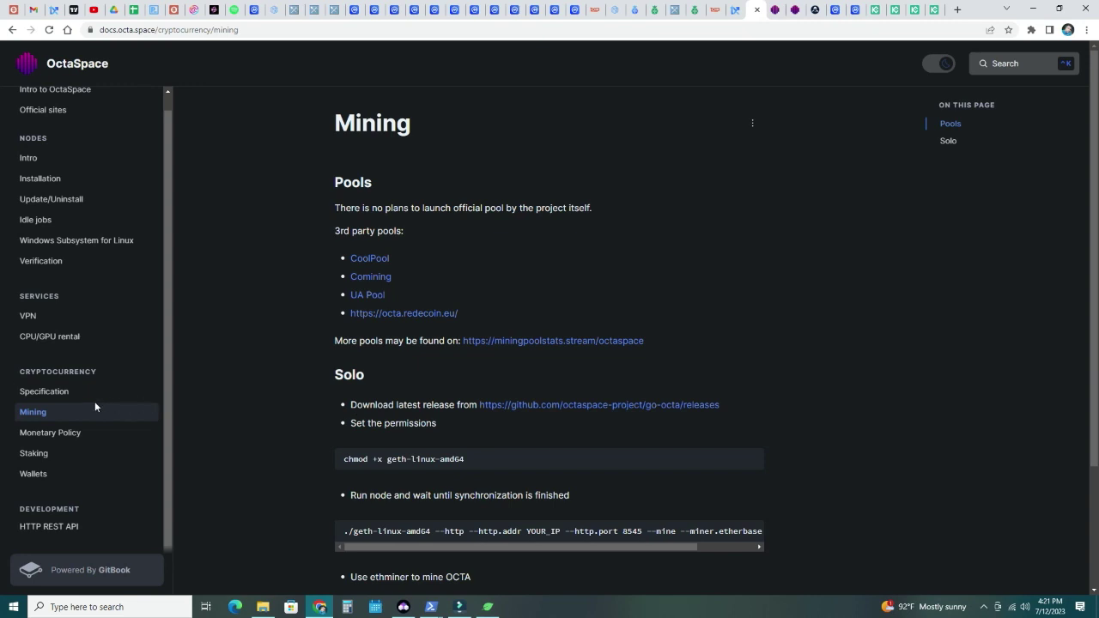
Open the OctaSpace Wallets guide, and bring up MetaMask's form for adding a network manually
{"action": "left_click", "coordinate": [38, 477]}
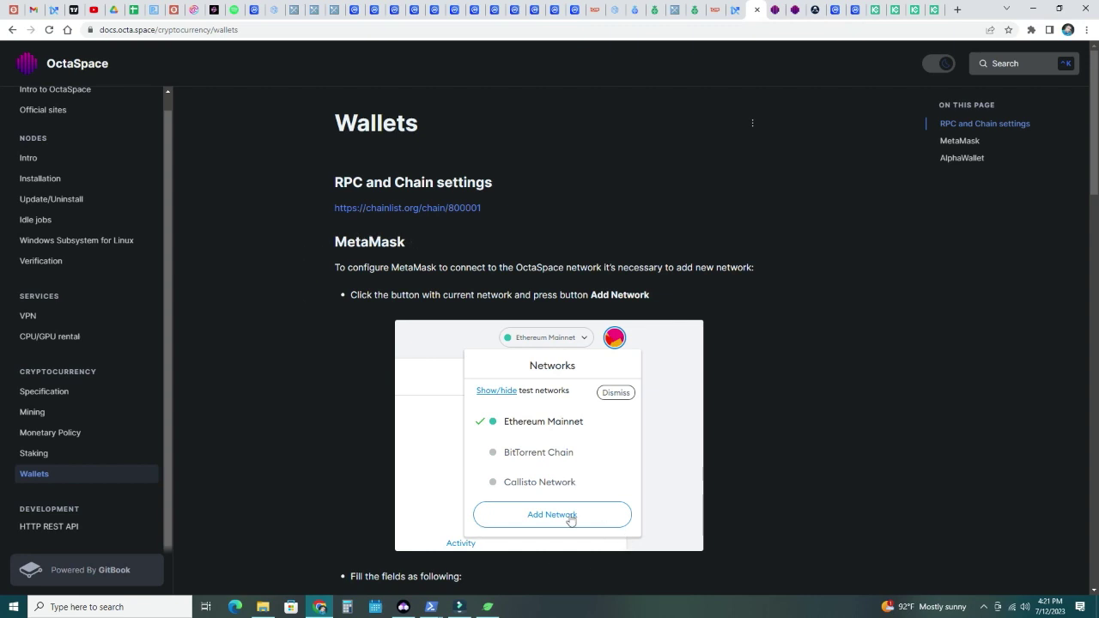
{"action": "left_click", "coordinate": [1031, 29]}
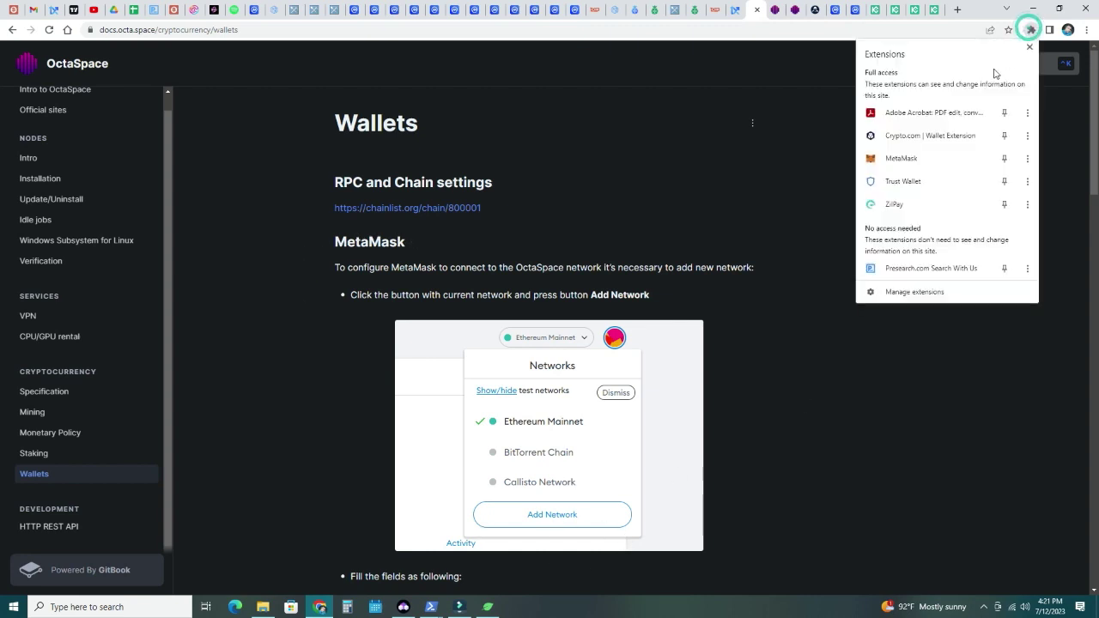
{"action": "left_click", "coordinate": [917, 157]}
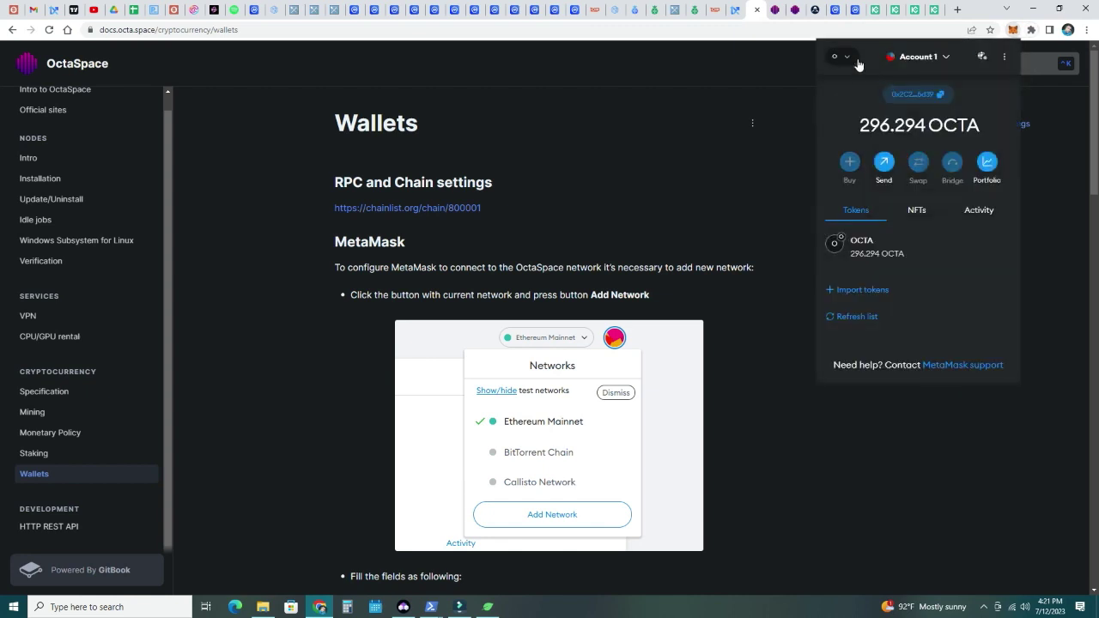
{"action": "left_click", "coordinate": [857, 62]}
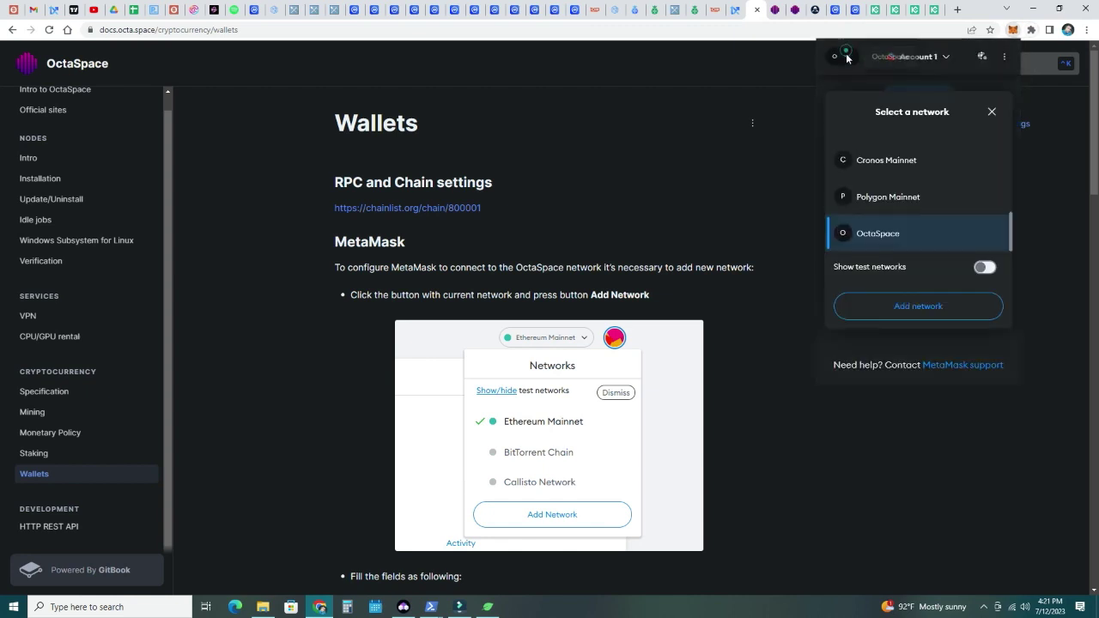
{"action": "left_click", "coordinate": [930, 307]}
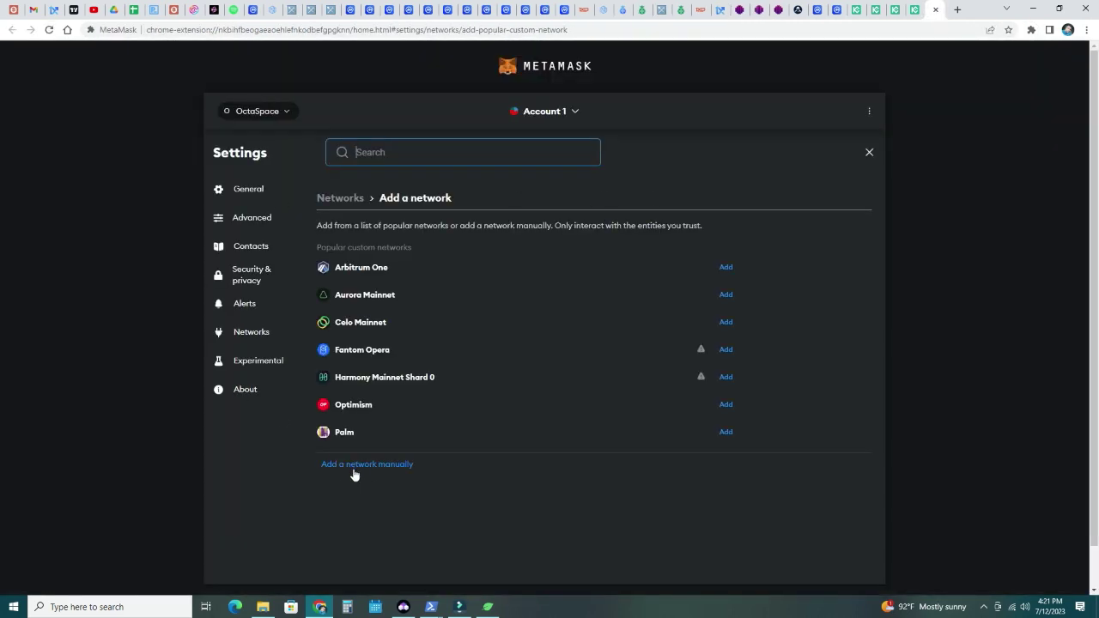
{"action": "left_click", "coordinate": [367, 465]}
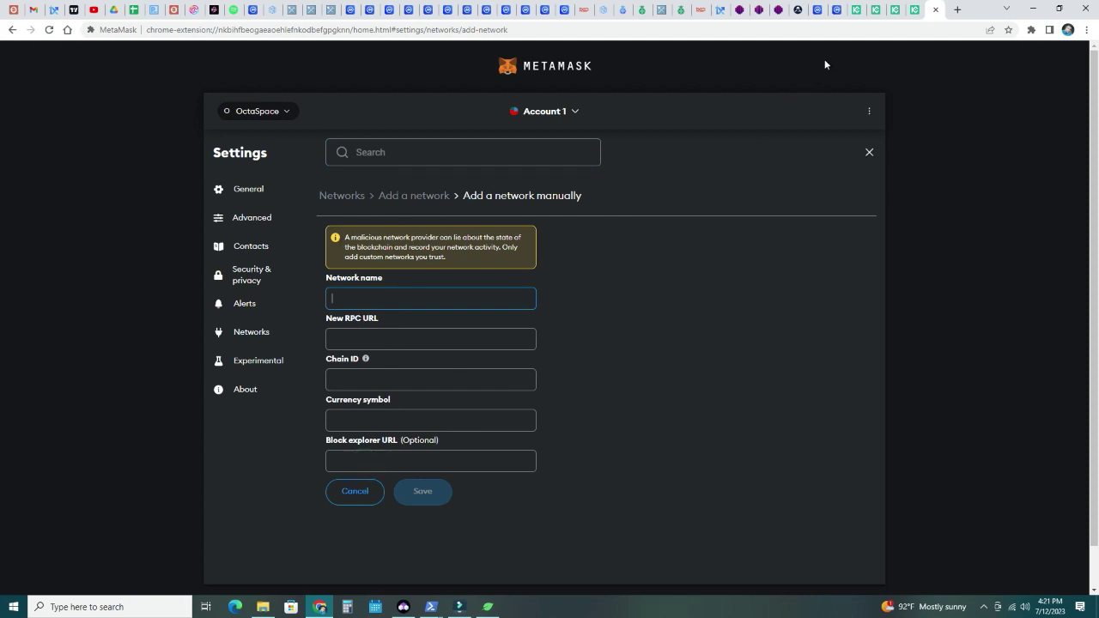
Review the network name, chain ID, block explorer URL, RPC URL and currency symbol in the Wallets guide's MetaMask section
{"action": "left_click", "coordinate": [738, 9]}
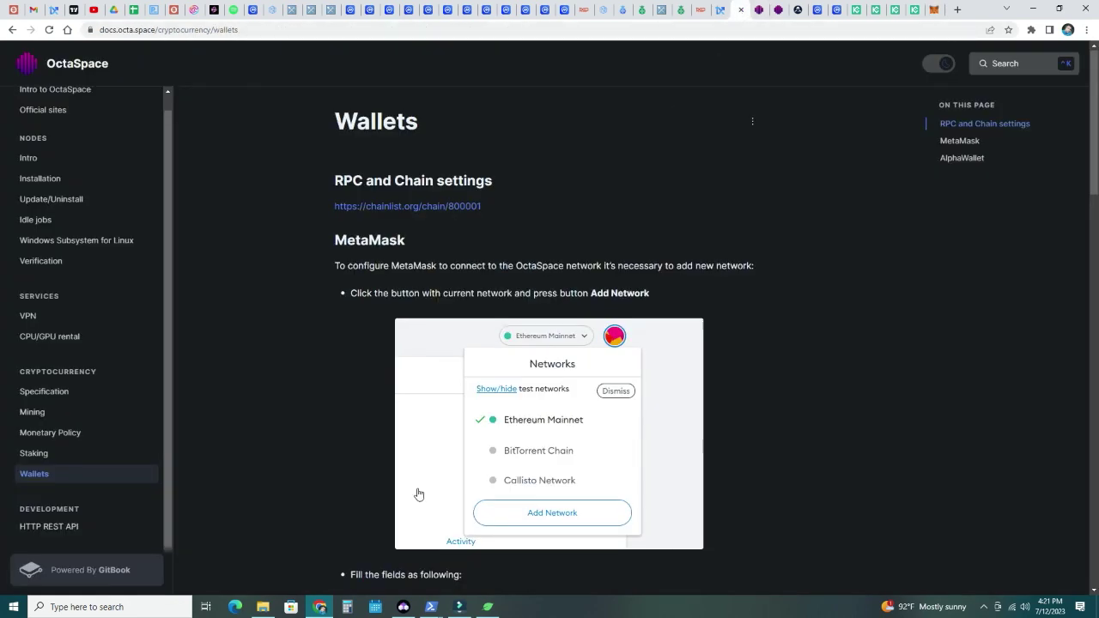
{"action": "scroll", "coordinate": [415, 487], "scroll_direction": "down", "scroll_amount": 5}
{"action": "scroll", "coordinate": [416, 487], "scroll_direction": "down", "scroll_amount": 2}
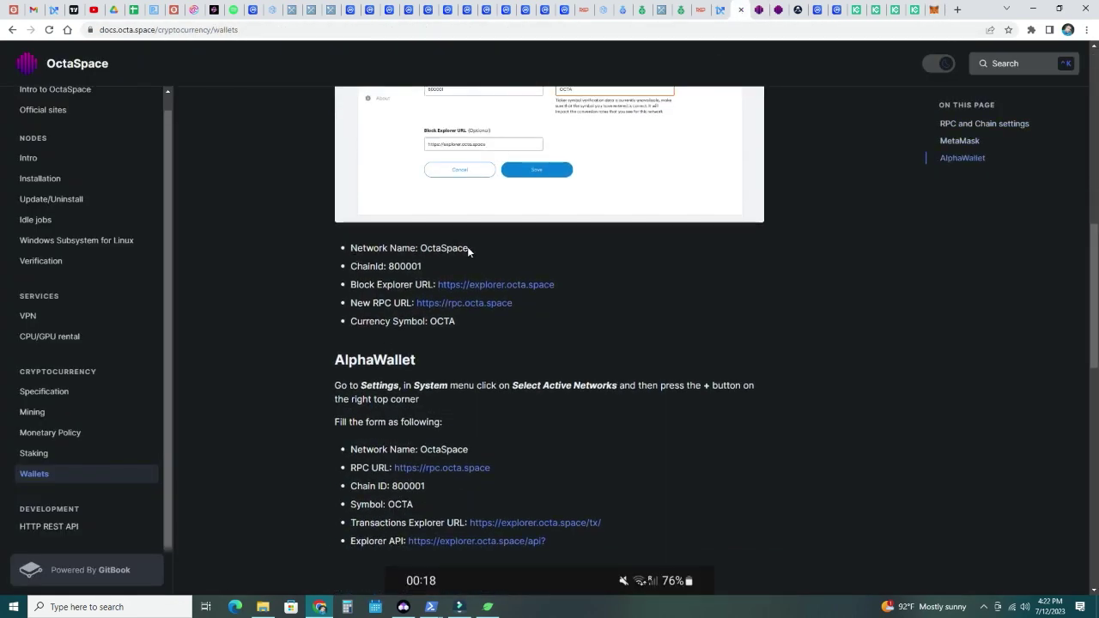
{"action": "left_click_drag", "start_coordinate": [468, 249], "coordinate": [419, 249]}
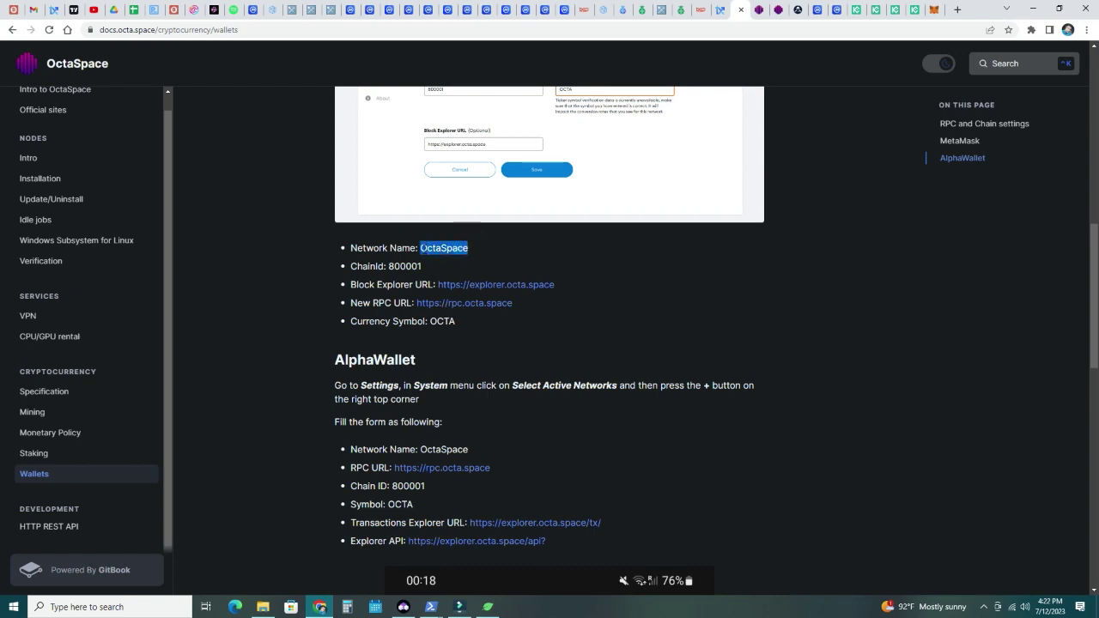
{"action": "left_click", "coordinate": [433, 264]}
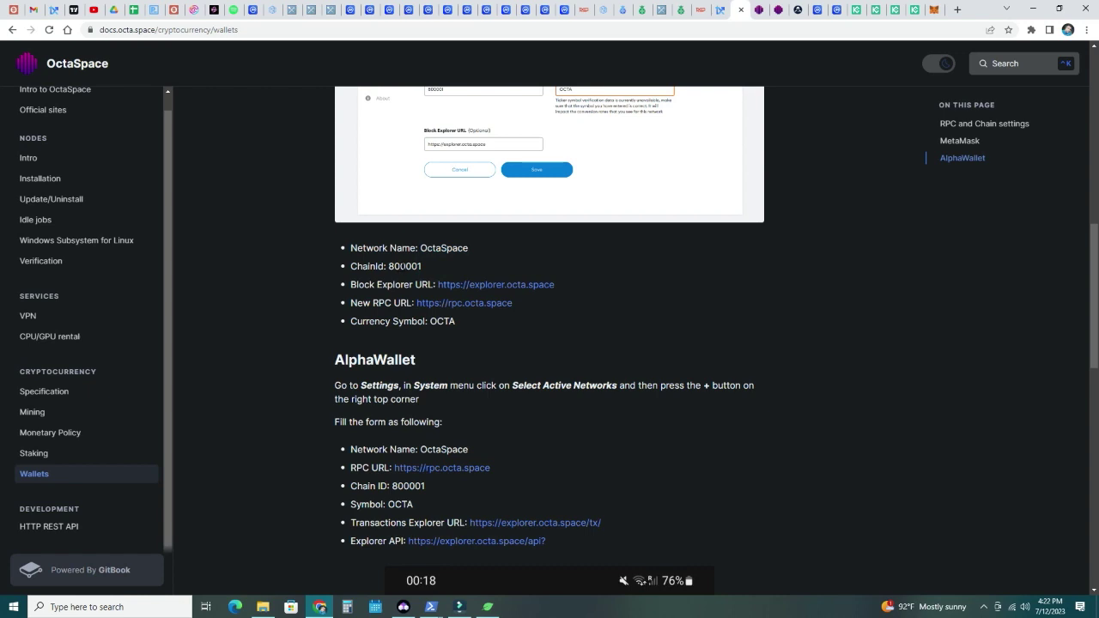
{"action": "left_click_drag", "start_coordinate": [424, 268], "coordinate": [389, 267]}
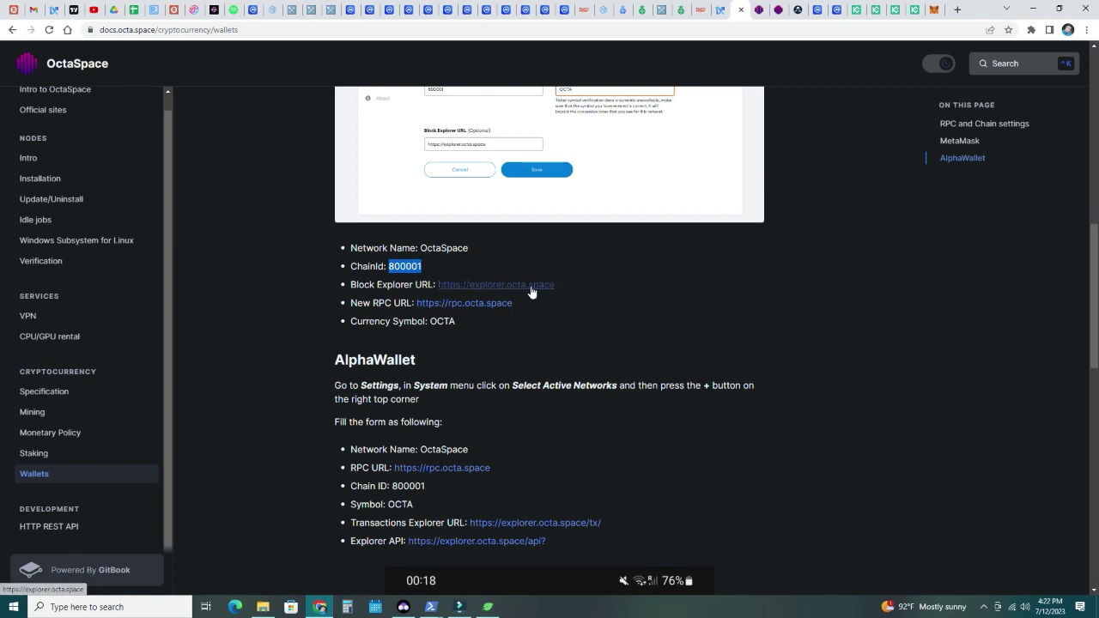
{"action": "left_click", "coordinate": [562, 283]}
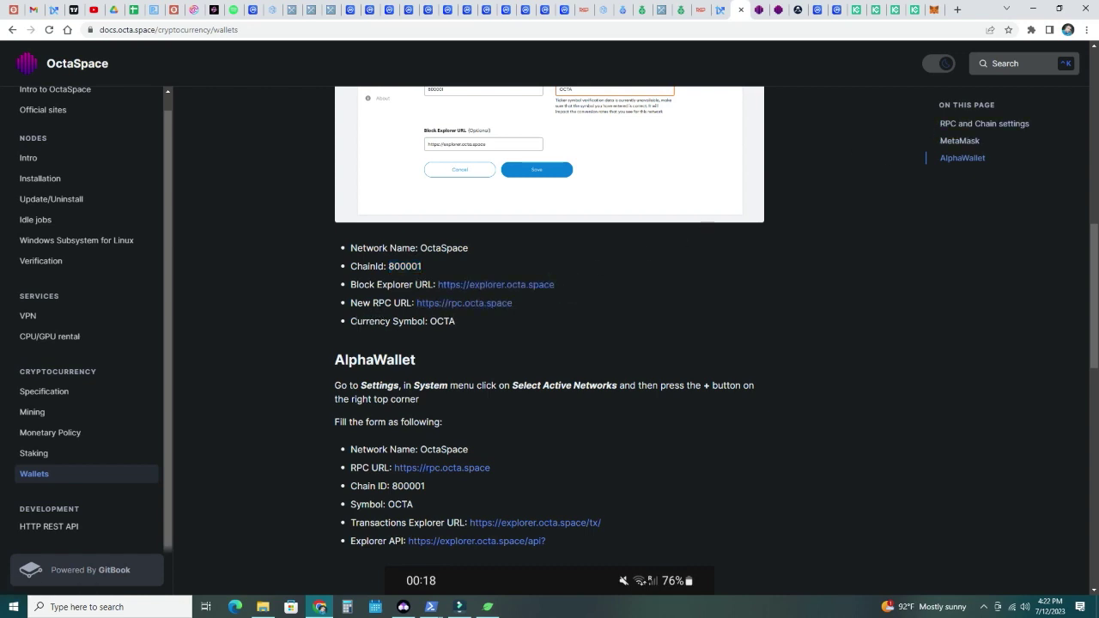
{"action": "left_click", "coordinate": [515, 303]}
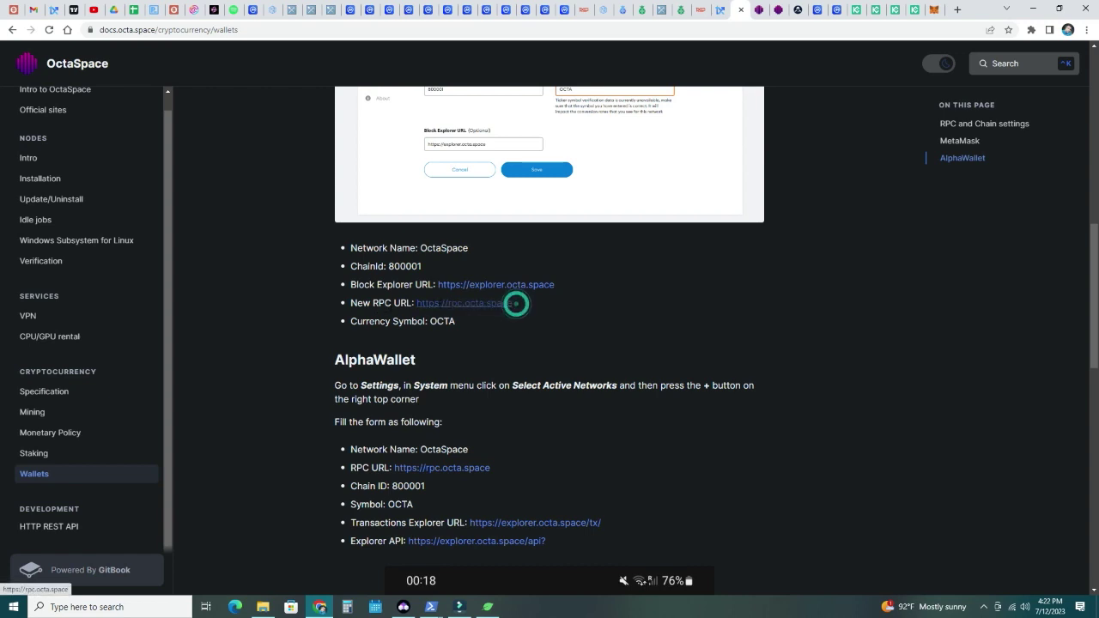
{"action": "double_click", "coordinate": [455, 321]}
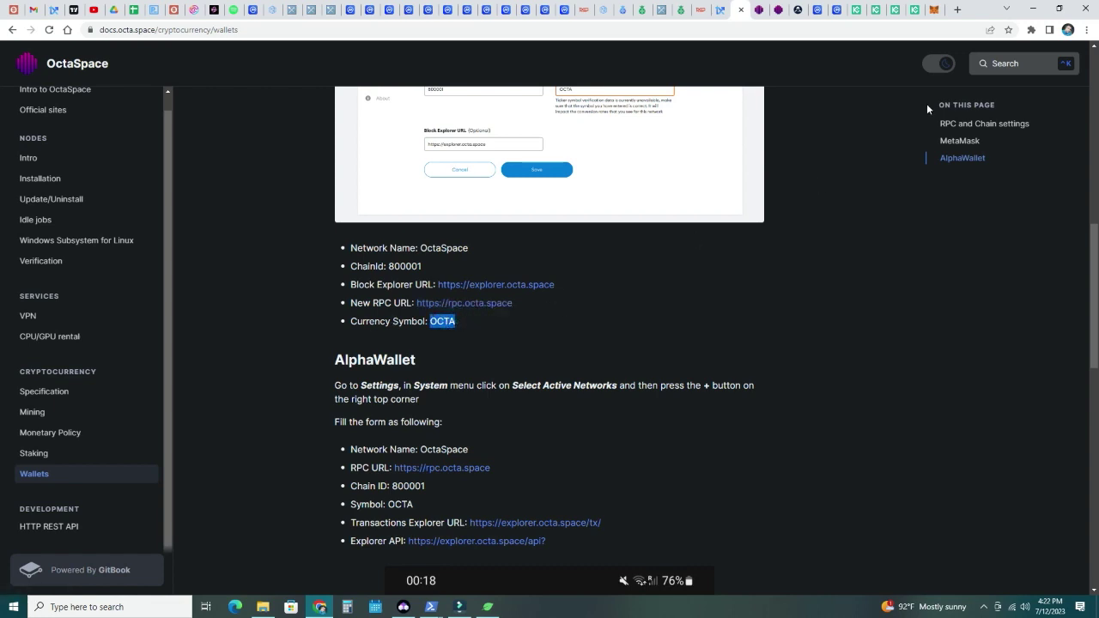
Return to MetaMask, close the empty network form to view the saved OctaSpace network entry, and reopen the wallet extension
{"action": "left_click", "coordinate": [923, 9]}
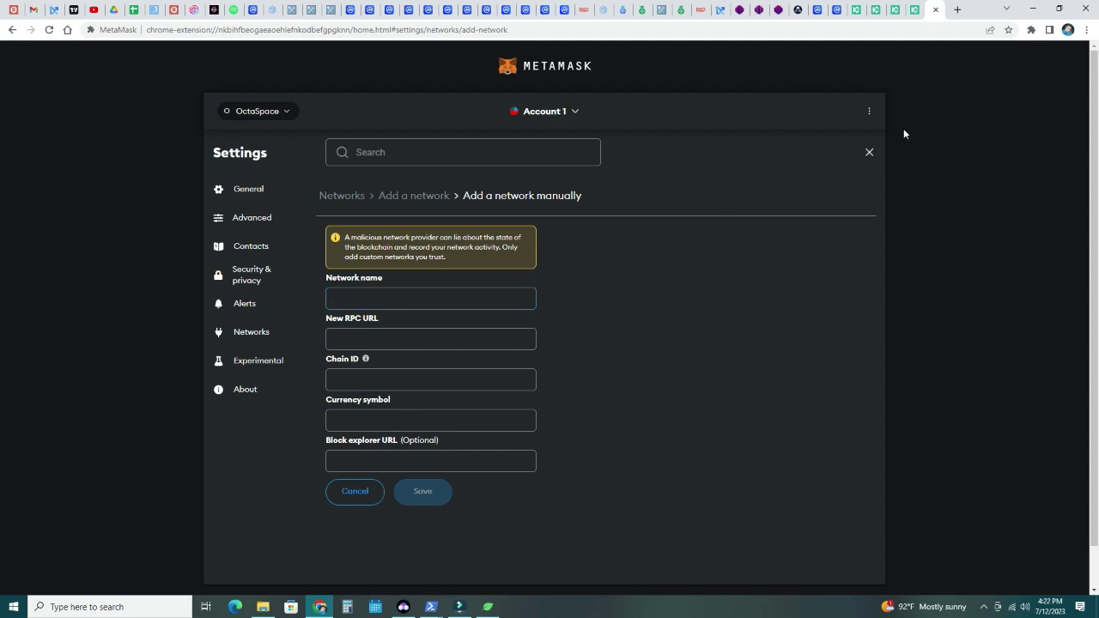
{"action": "left_click", "coordinate": [868, 153]}
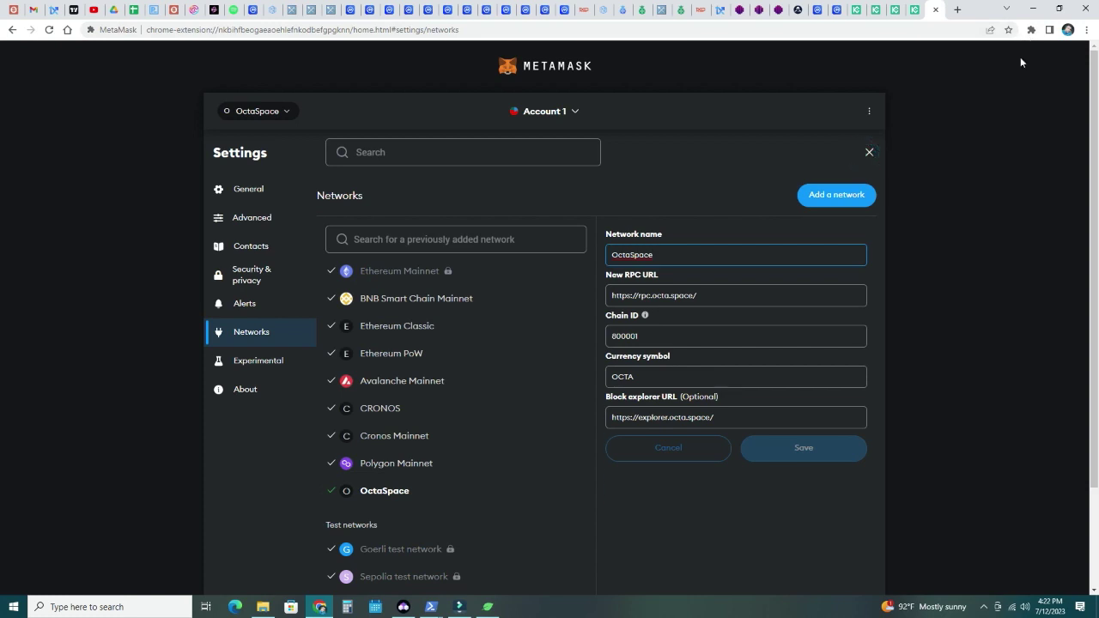
{"action": "left_click", "coordinate": [93, 125]}
{"action": "left_click", "coordinate": [1032, 30]}
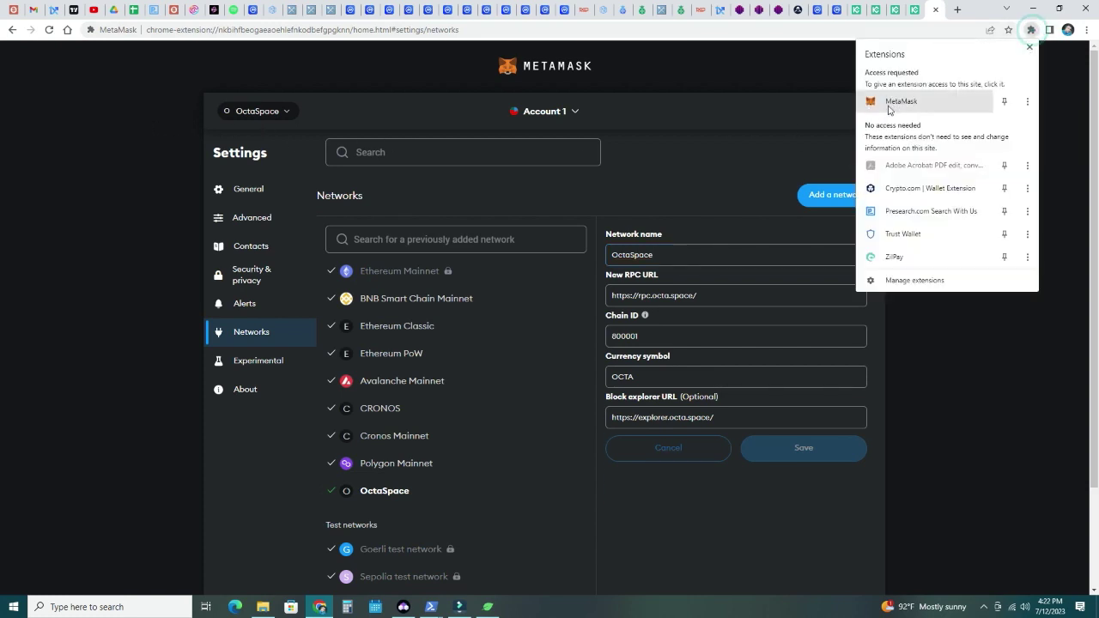
{"action": "left_click", "coordinate": [893, 101]}
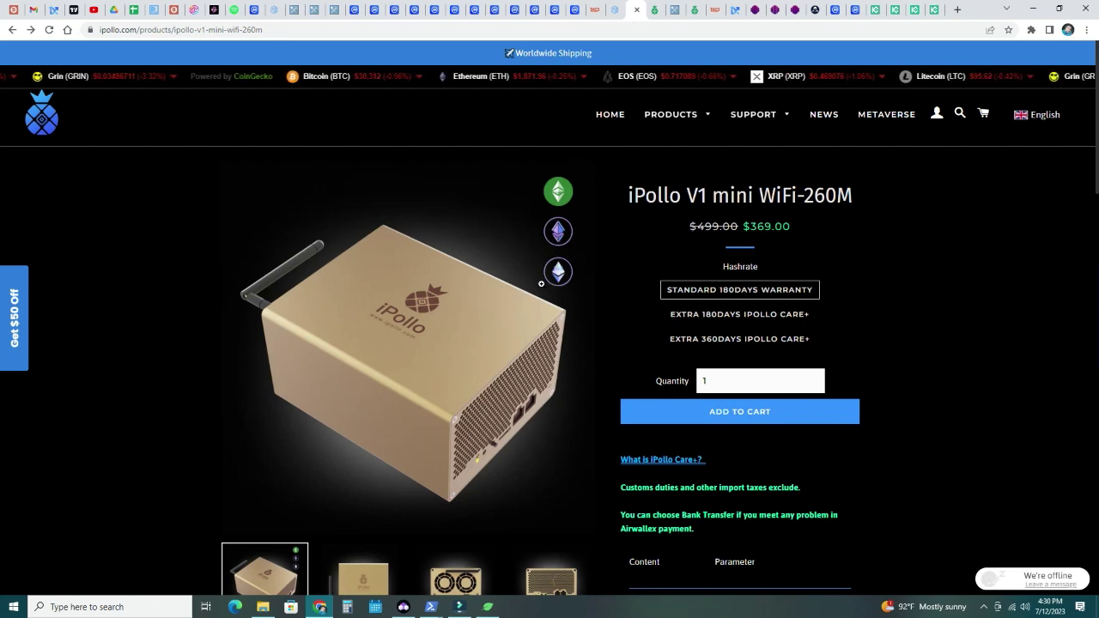
Open the V1 Mini Instruction page on the iPollo site and go through it to the section on finding the server IP
{"action": "mouse_move", "coordinate": [780, 117]}
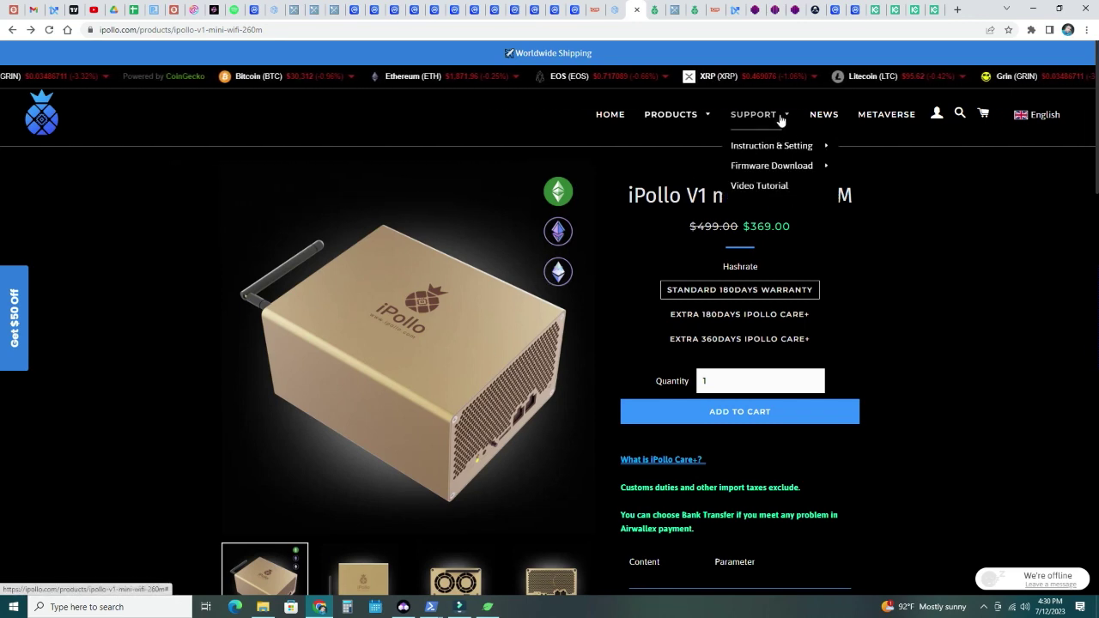
{"action": "mouse_move", "coordinate": [785, 146]}
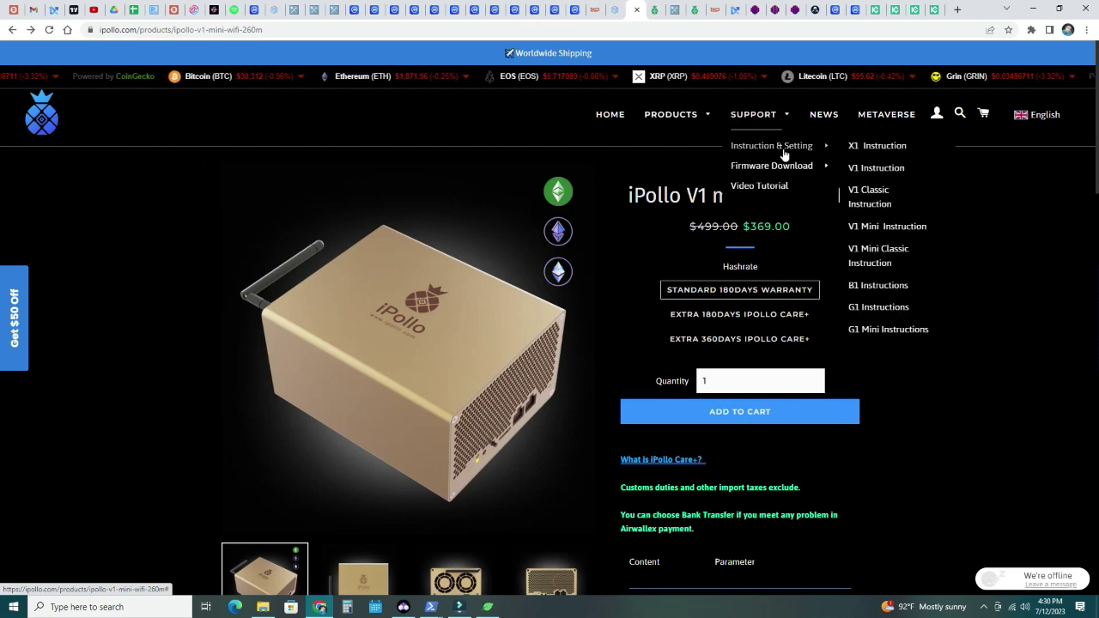
{"action": "left_click", "coordinate": [884, 228]}
{"action": "scroll", "coordinate": [363, 342], "scroll_direction": "down", "scroll_amount": 10}
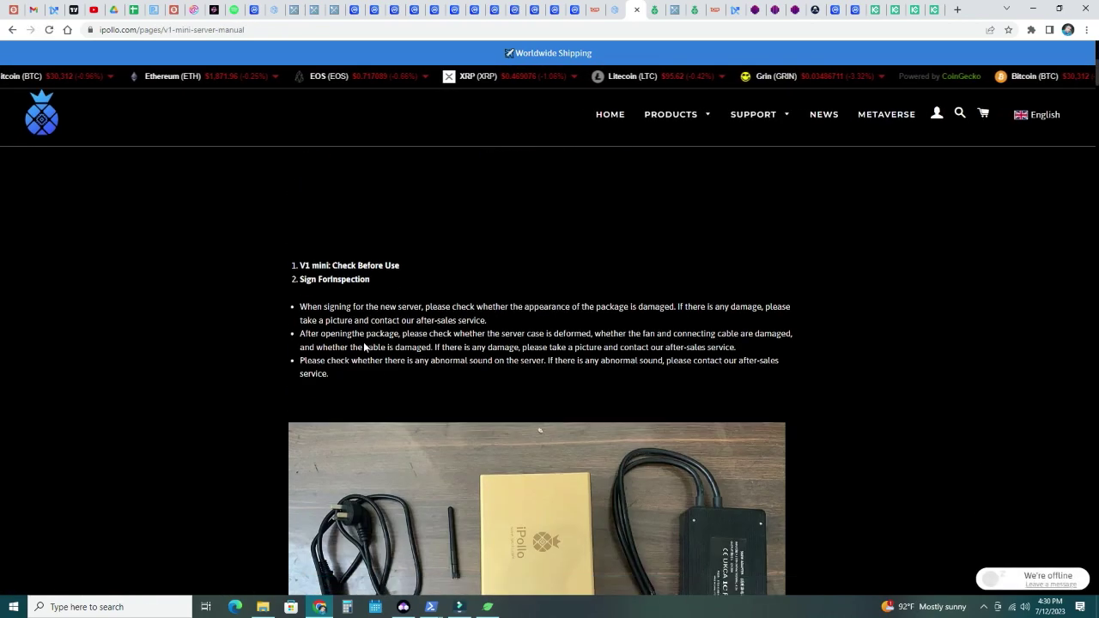
{"action": "scroll", "coordinate": [364, 347], "scroll_direction": "down", "scroll_amount": 15}
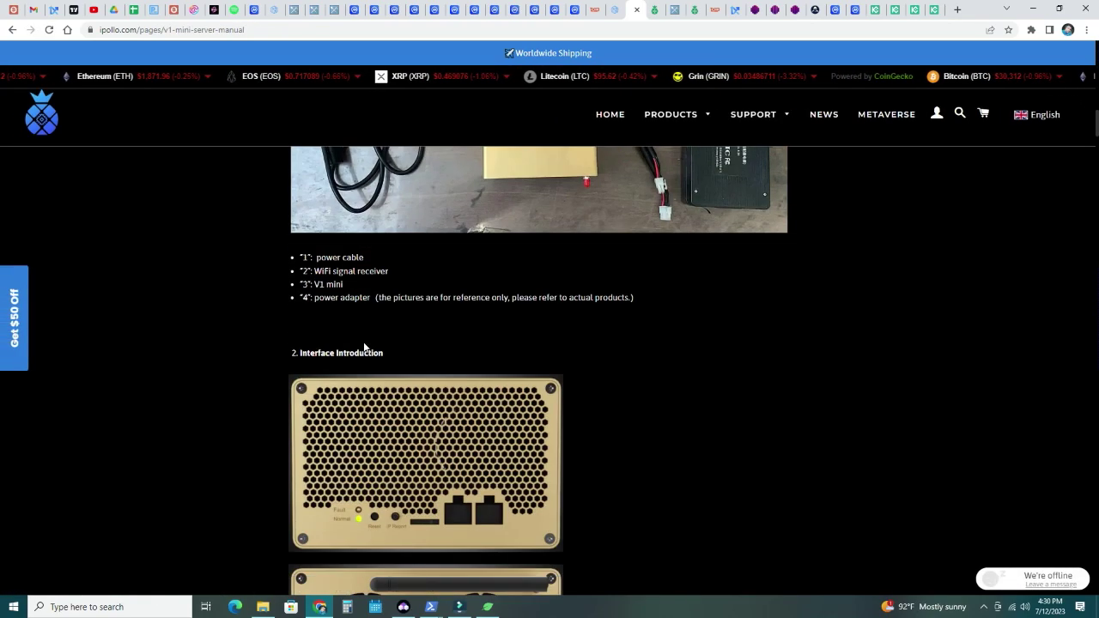
{"action": "scroll", "coordinate": [358, 342], "scroll_direction": "down", "scroll_amount": 15}
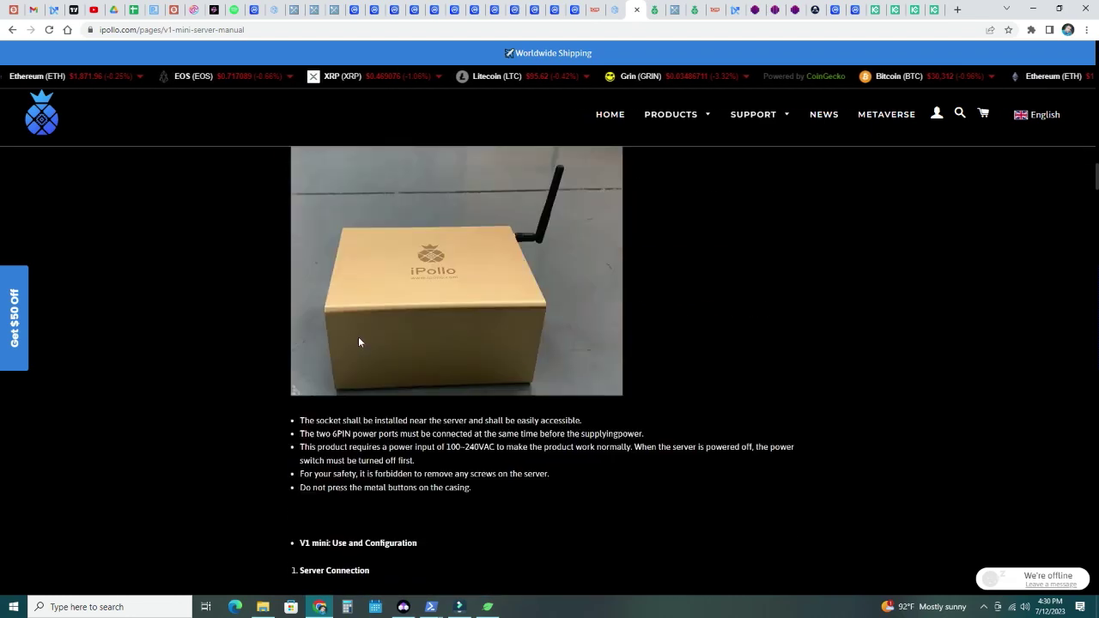
{"action": "scroll", "coordinate": [358, 339], "scroll_direction": "down", "scroll_amount": 12}
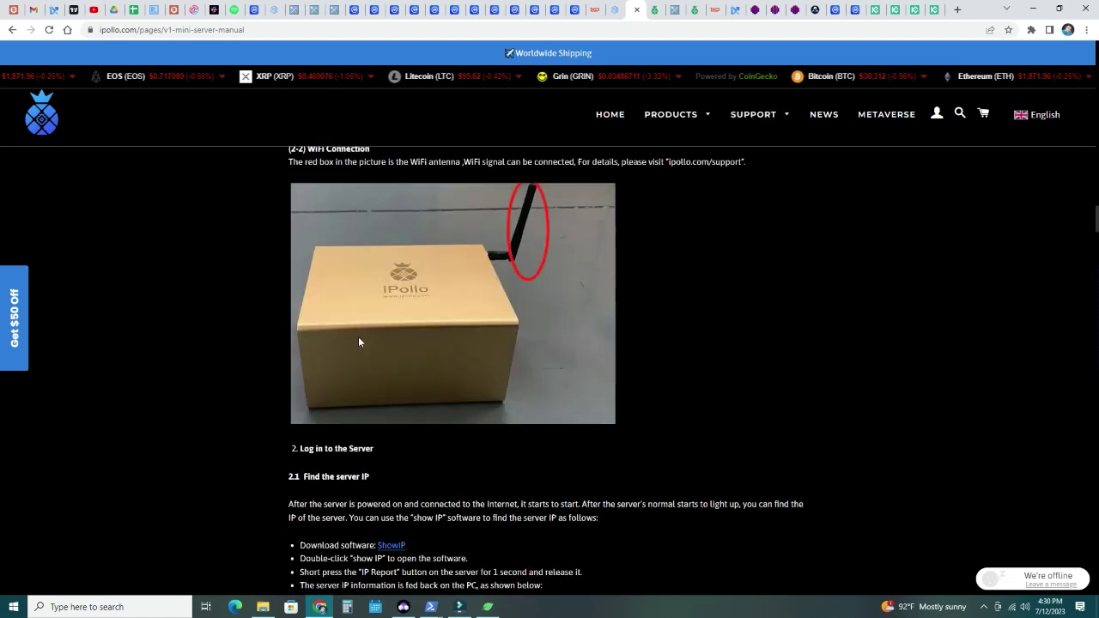
Switch to File Explorer and launch ShowIP.exe from the Showip folder in Downloads
{"action": "left_click", "coordinate": [263, 607]}
{"action": "double_click", "coordinate": [282, 250]}
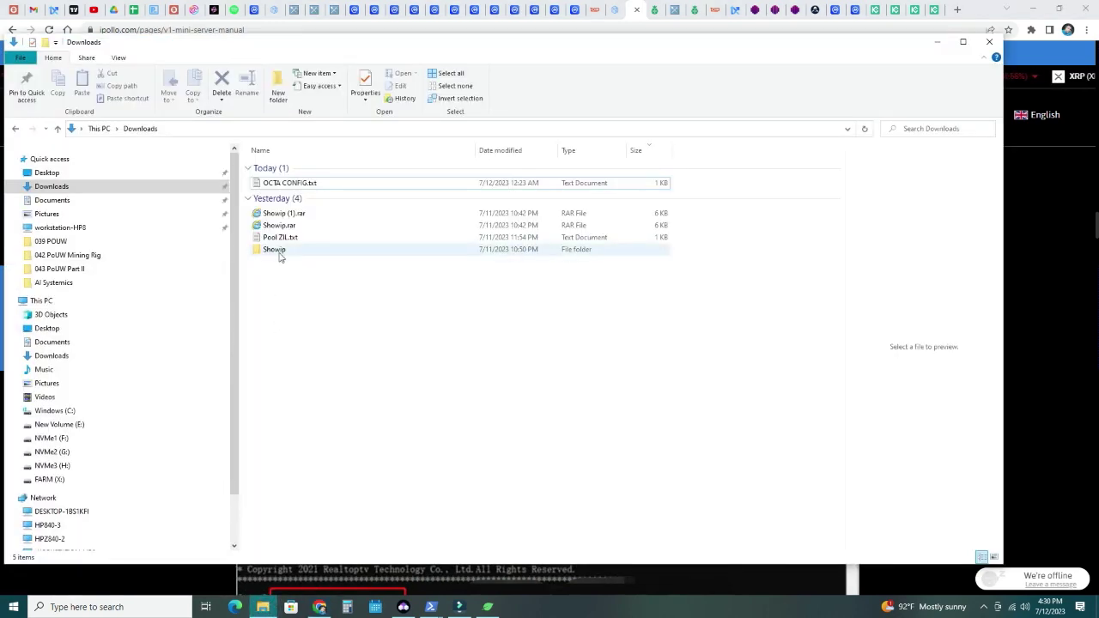
{"action": "double_click", "coordinate": [279, 169]}
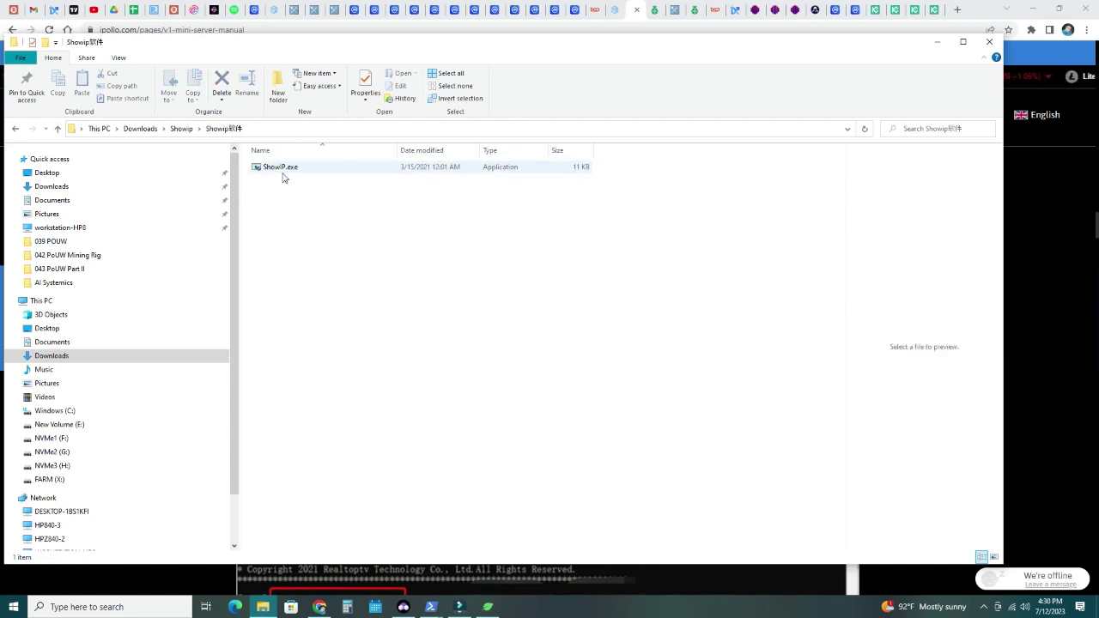
{"action": "left_click", "coordinate": [280, 169]}
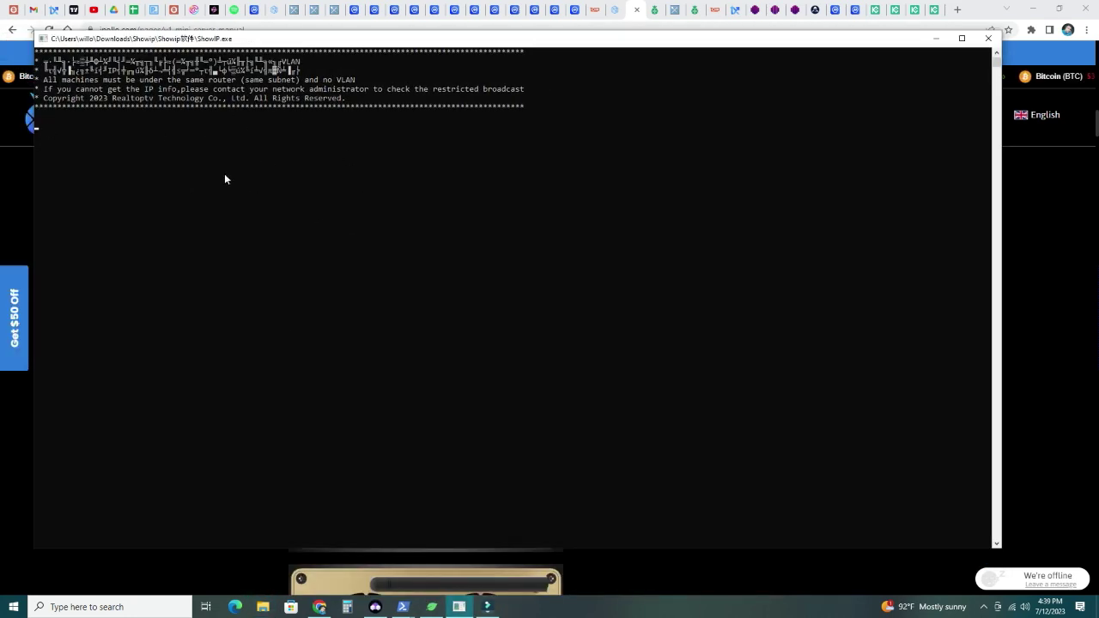
Examine the Interface Introduction pictures in the V1 Mini manual, and highlight the first miner's IP address in the ShowIP window
{"action": "left_click", "coordinate": [1034, 449]}
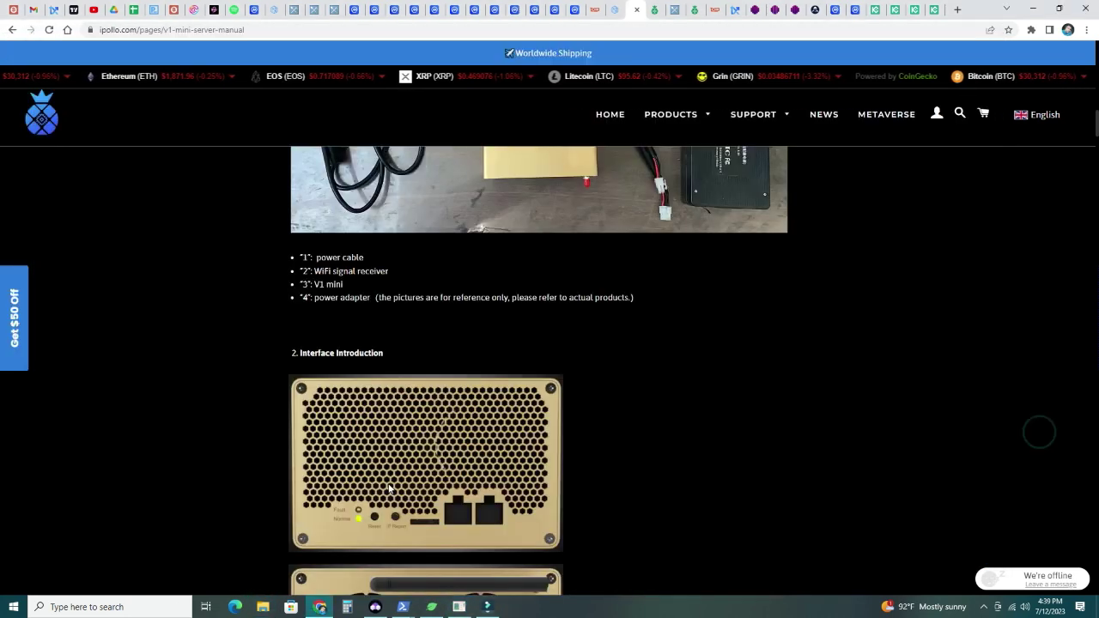
{"action": "scroll", "coordinate": [1036, 432], "scroll_direction": "down", "scroll_amount": 2}
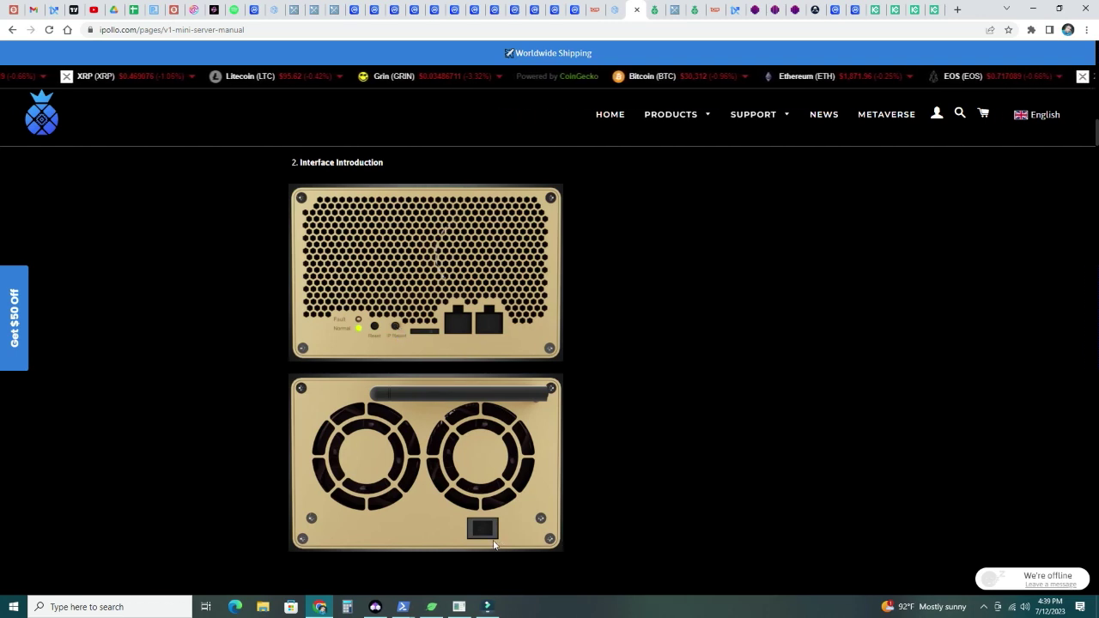
{"action": "left_click", "coordinate": [460, 607]}
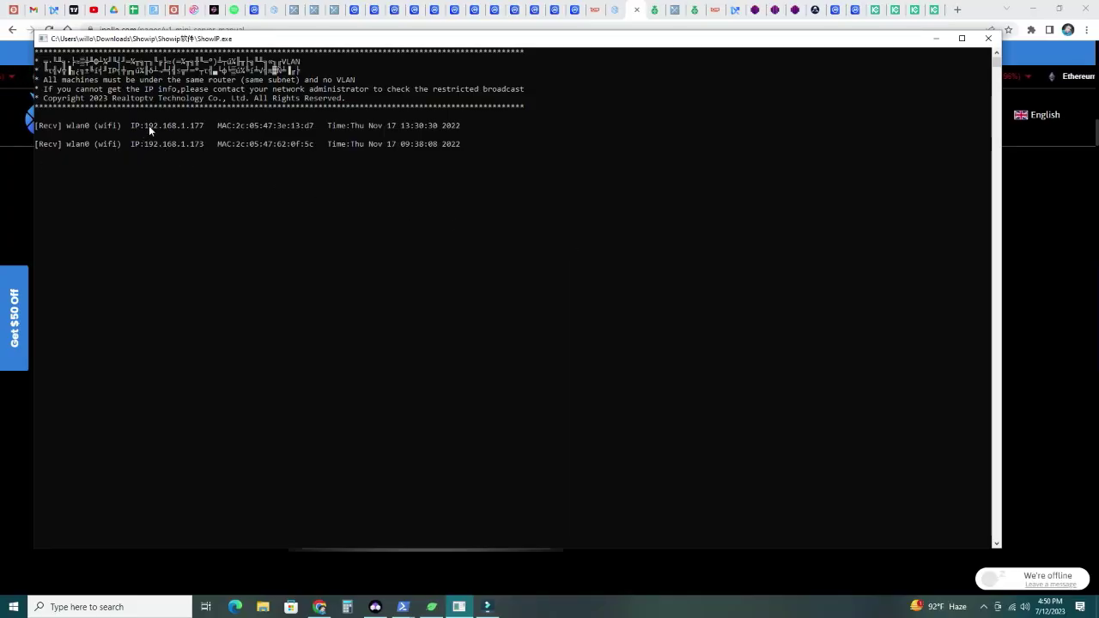
{"action": "left_click_drag", "start_coordinate": [148, 125], "coordinate": [203, 125]}
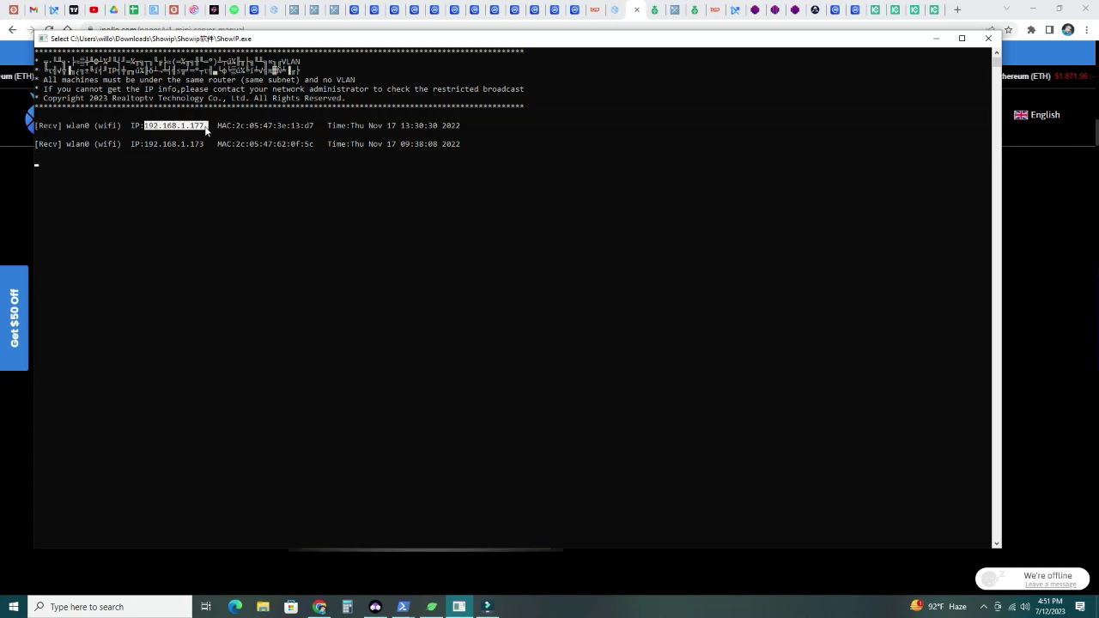
Copy the first miner's IP address from the ShowIP window and open 192.168.1.177 in a new browser tab
{"action": "key", "text": "ctrl+c"}
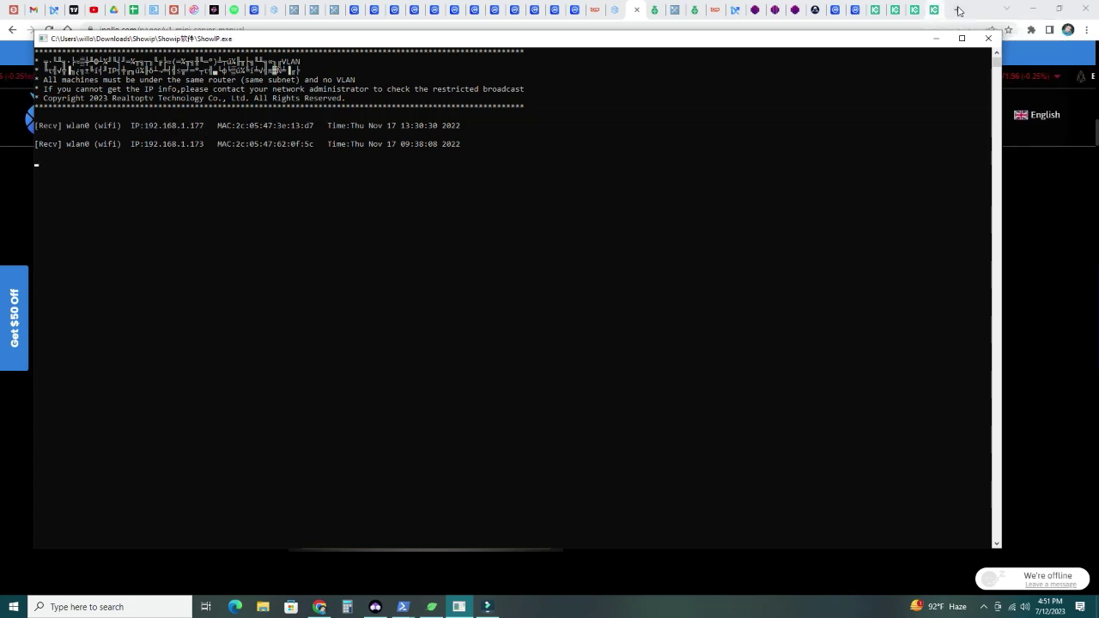
{"action": "left_click", "coordinate": [957, 9]}
{"action": "key", "text": "ctrl+v"}
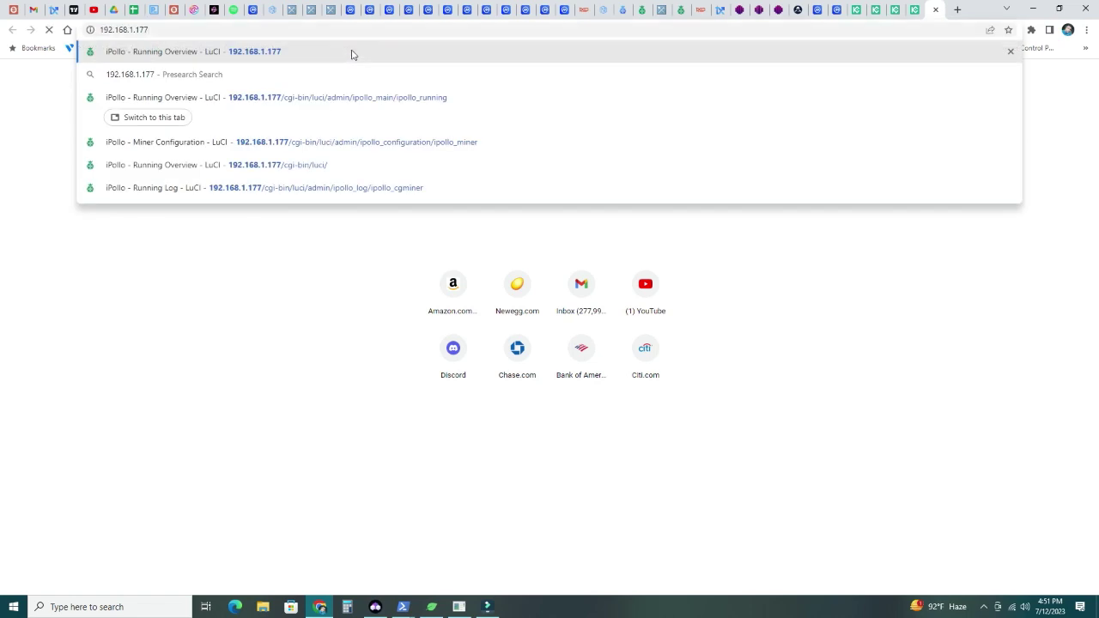
{"action": "key", "text": "Return"}
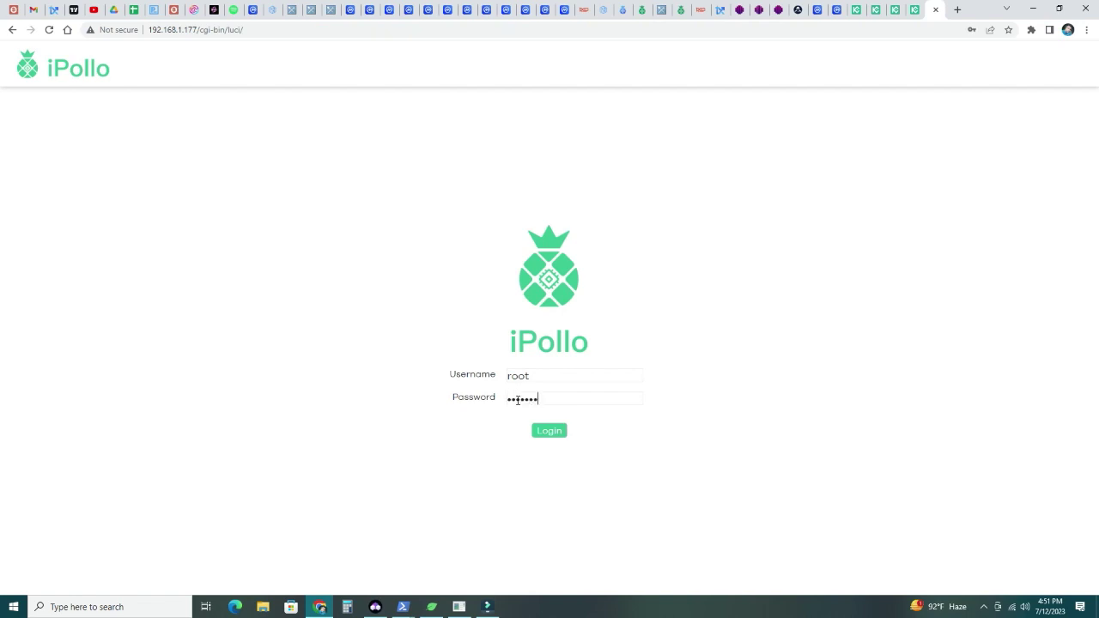
Replace the login password for the root user, log in to the miner, and open its Miner Configuration page
{"action": "key", "text": "BackSpace"}
{"action": "key", "text": "BackSpace"}
{"action": "key", "text": "BackSpace"}
{"action": "key", "text": "BackSpace"}
{"action": "type", "text": "r"}
{"action": "key", "text": "Return"}
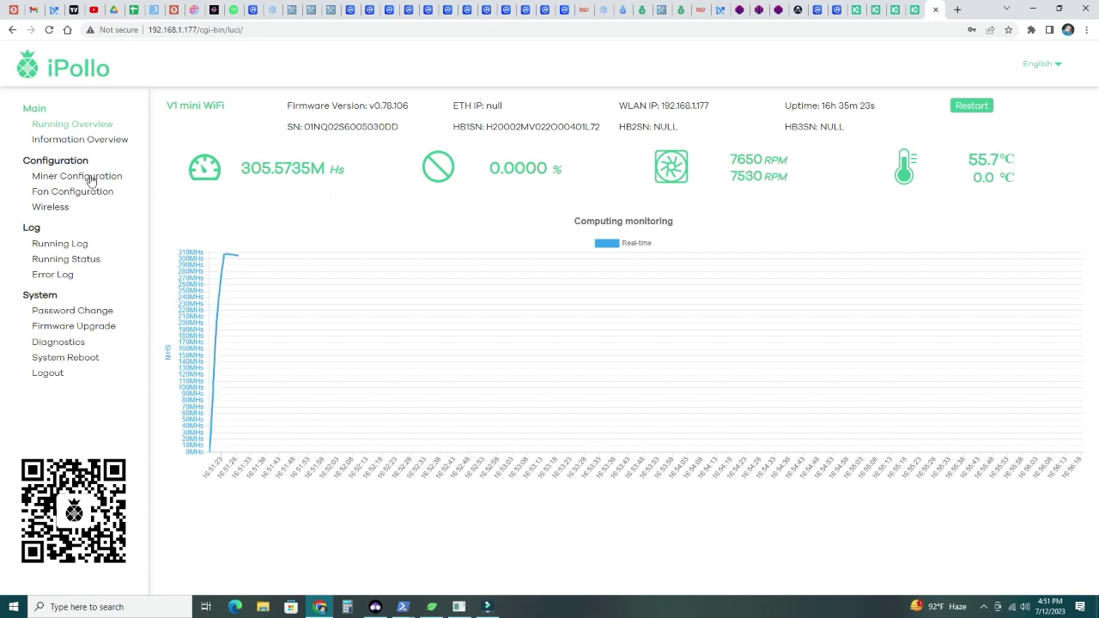
{"action": "left_click", "coordinate": [55, 179]}
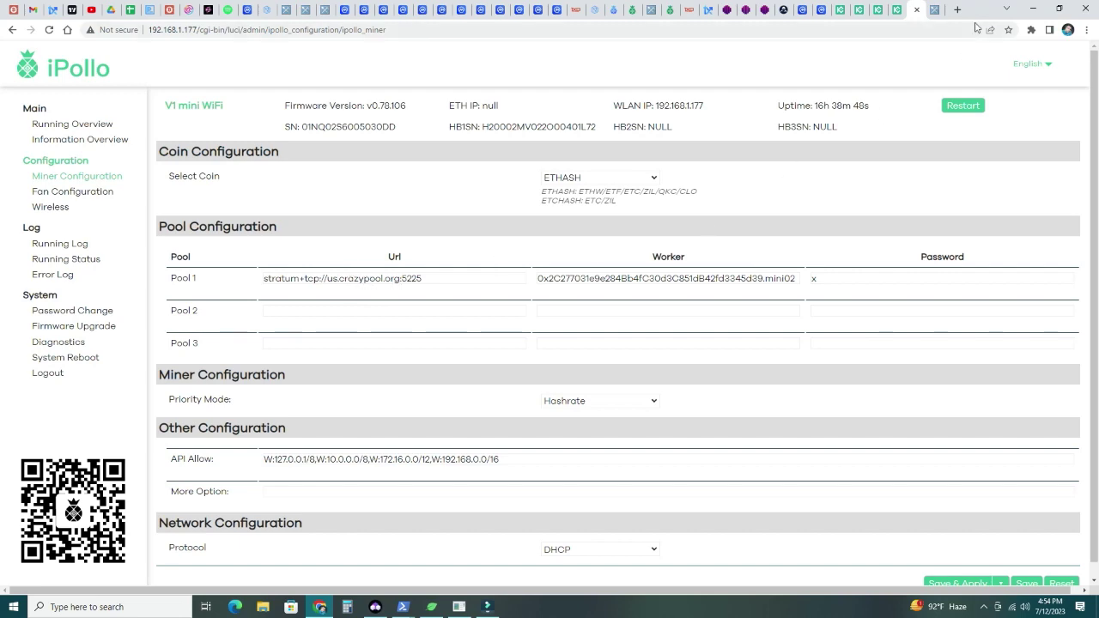
Find Octa.Space on MiningPoolStats and open its crazypool.org pool at the section listing the servers and stratum port
{"action": "left_click", "coordinate": [935, 9]}
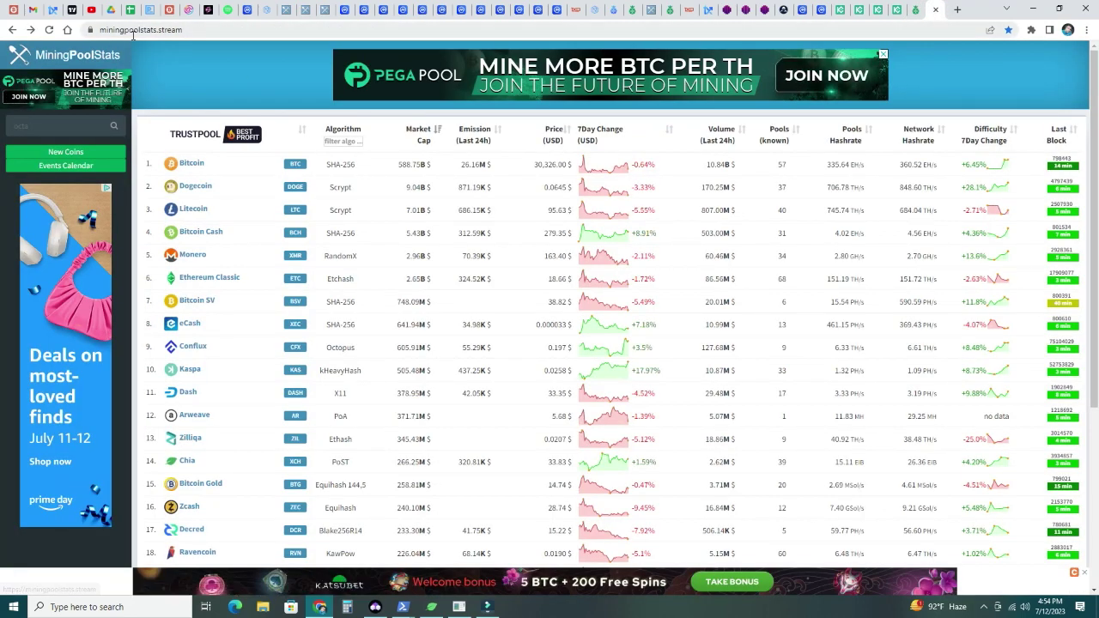
{"action": "left_click", "coordinate": [42, 124]}
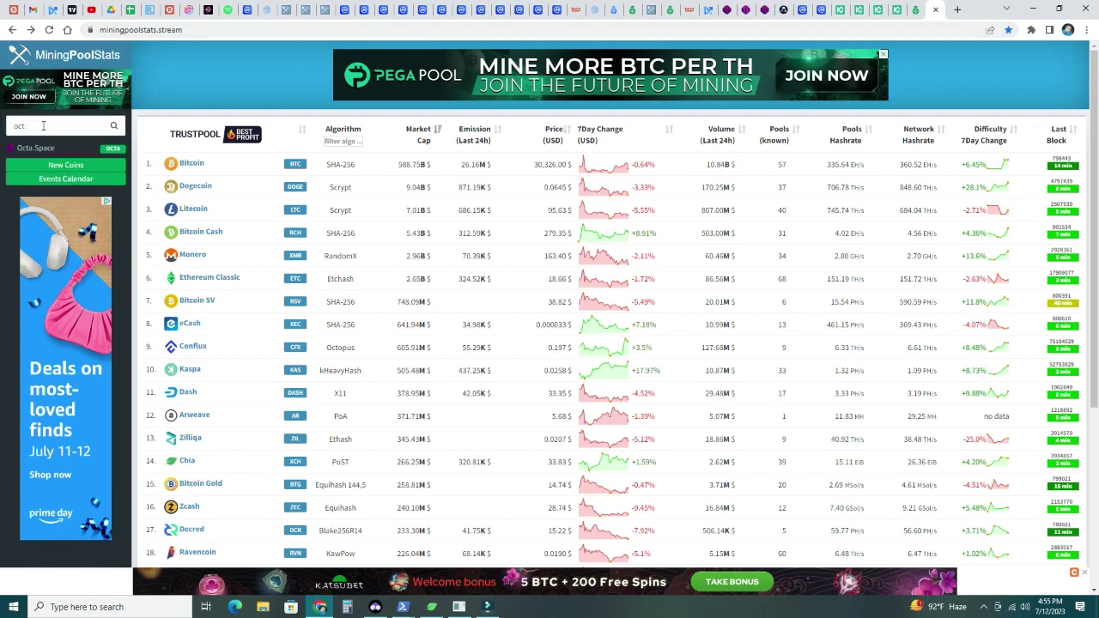
{"action": "left_click", "coordinate": [58, 148]}
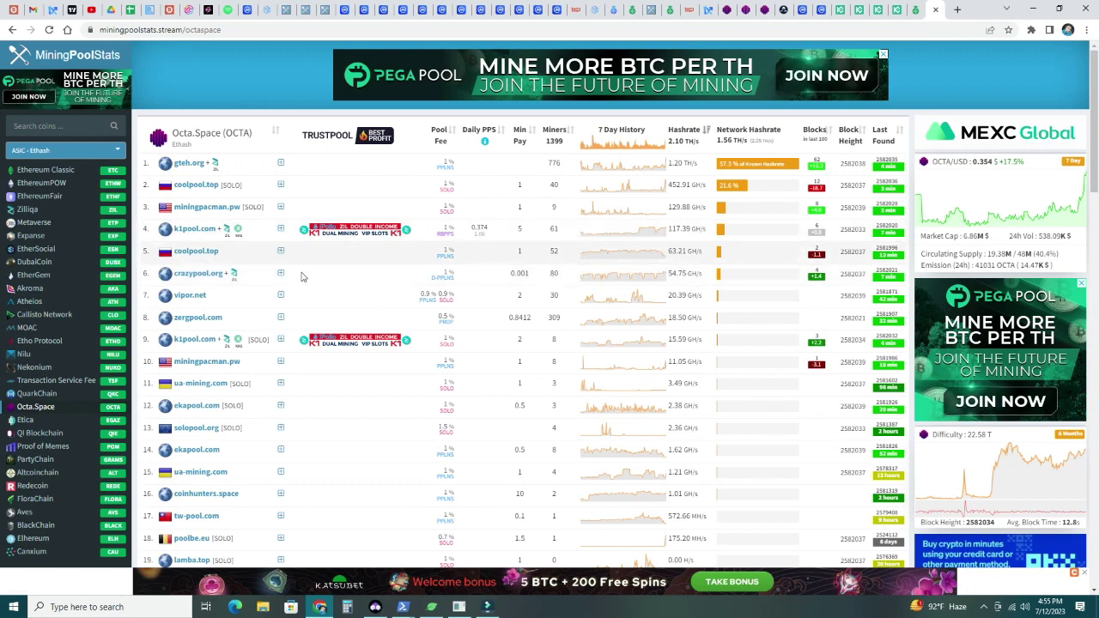
{"action": "left_click", "coordinate": [197, 273]}
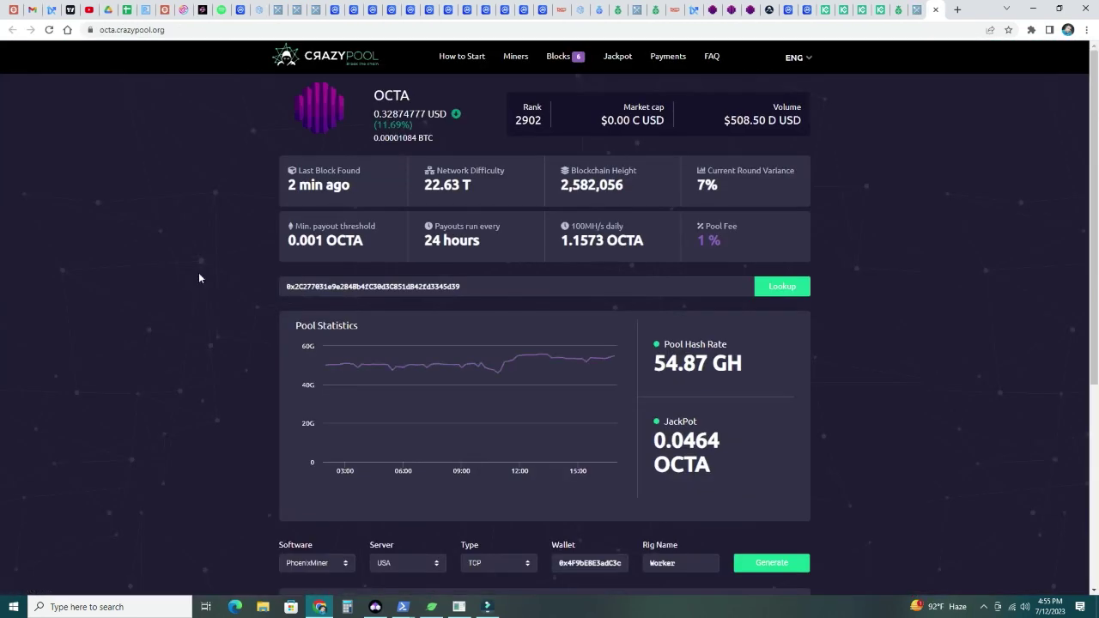
{"action": "scroll", "coordinate": [199, 278], "scroll_direction": "down", "scroll_amount": 3}
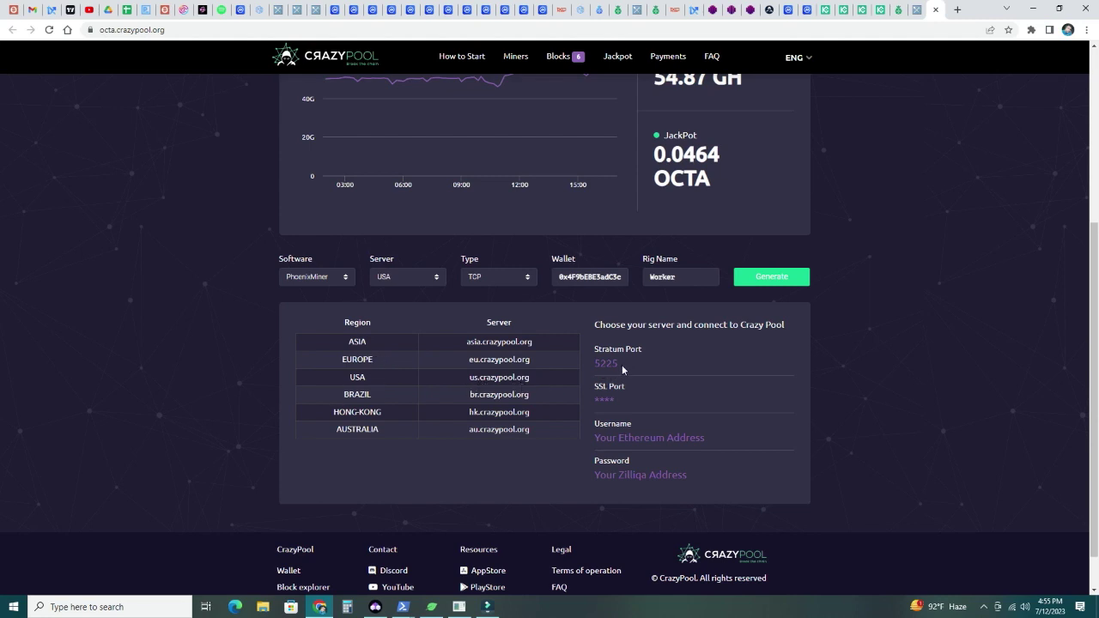
Copy the USA server us.crazypool.org from the pool page into the miner's Pool 1 URL, keeping stratum+tcp:// before it and :5225 after it
{"action": "left_click", "coordinate": [891, 12]}
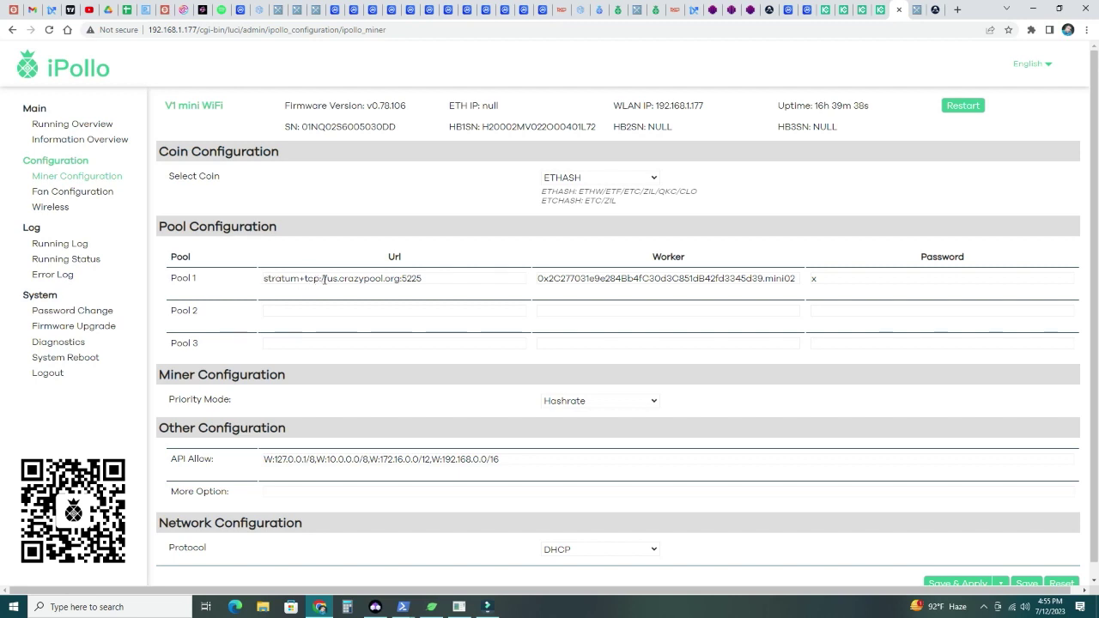
{"action": "left_click_drag", "start_coordinate": [329, 279], "coordinate": [403, 284]}
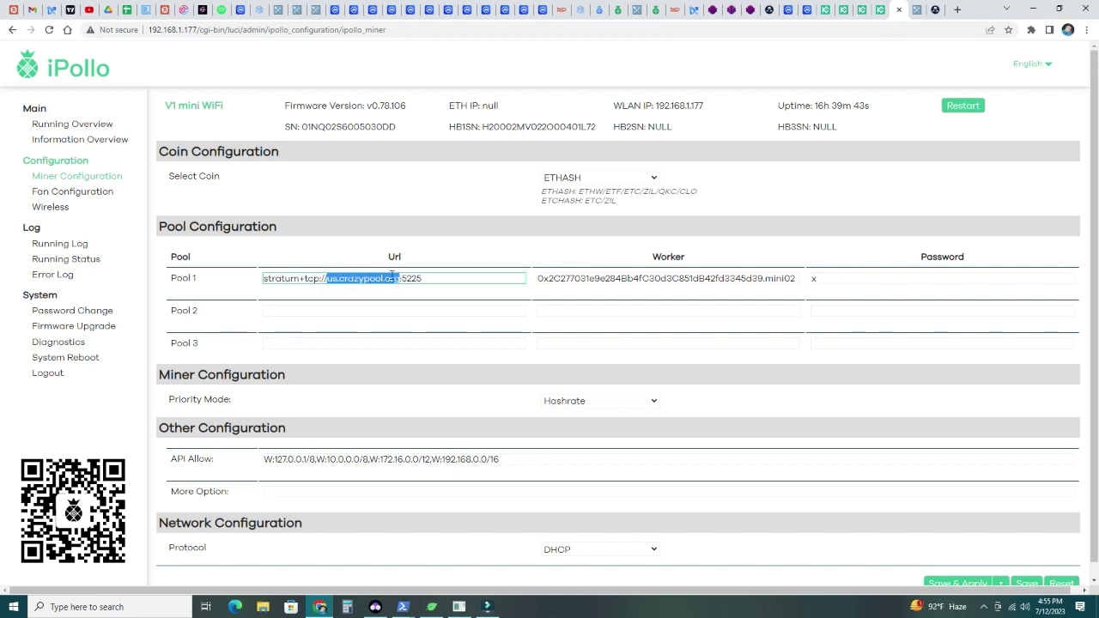
{"action": "left_click", "coordinate": [918, 10]}
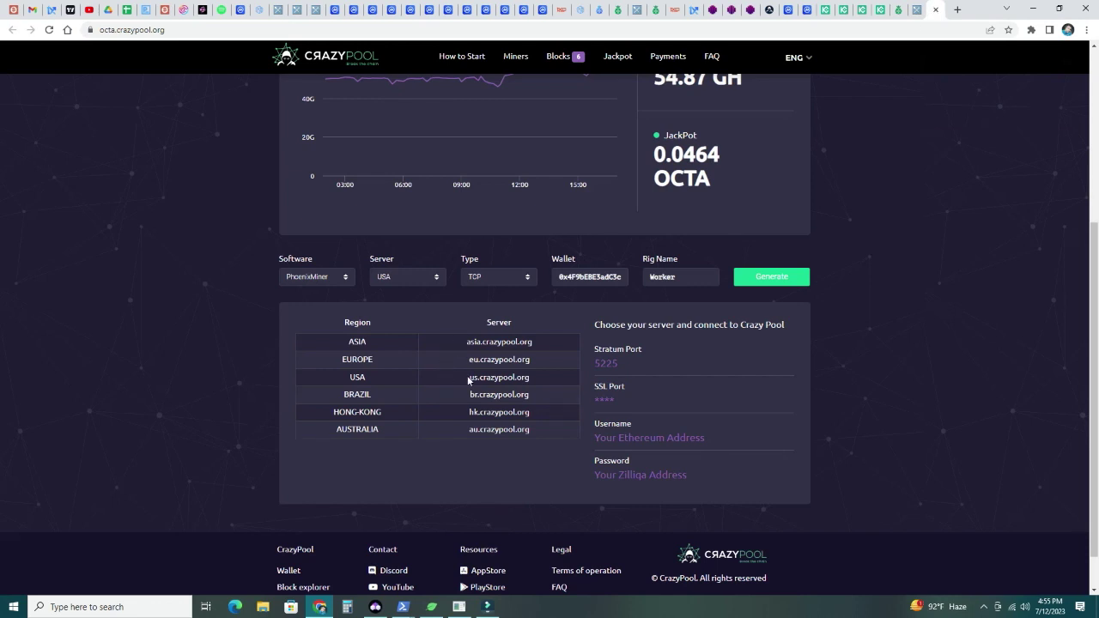
{"action": "left_click_drag", "start_coordinate": [468, 380], "coordinate": [541, 380]}
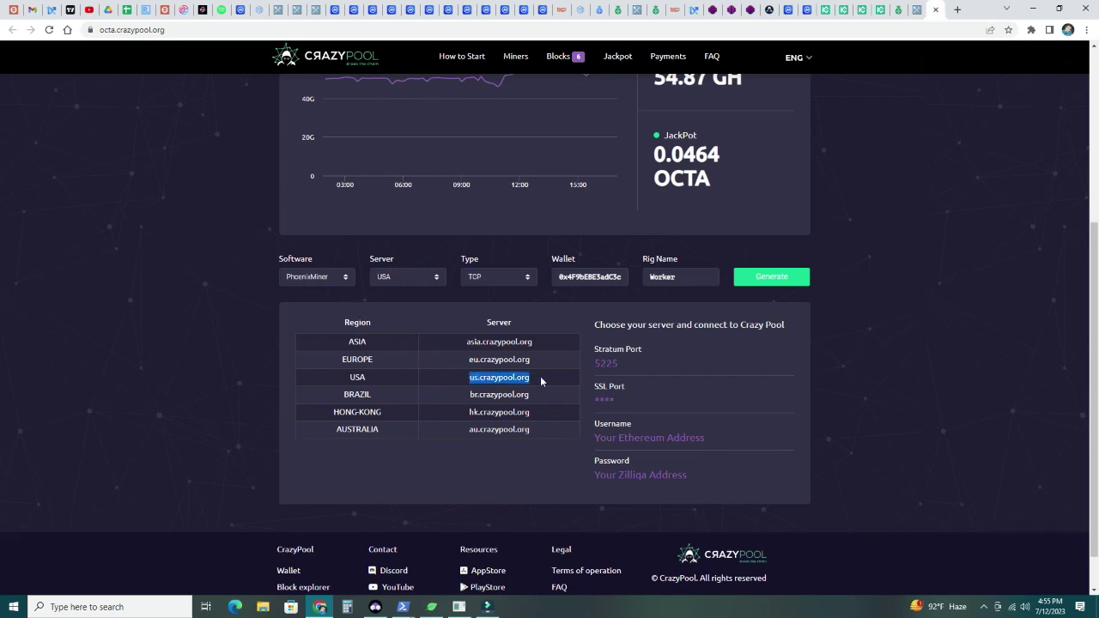
{"action": "left_click", "coordinate": [920, 10]}
{"action": "key", "text": "ctrl+v"}
{"action": "left_click", "coordinate": [421, 279]}
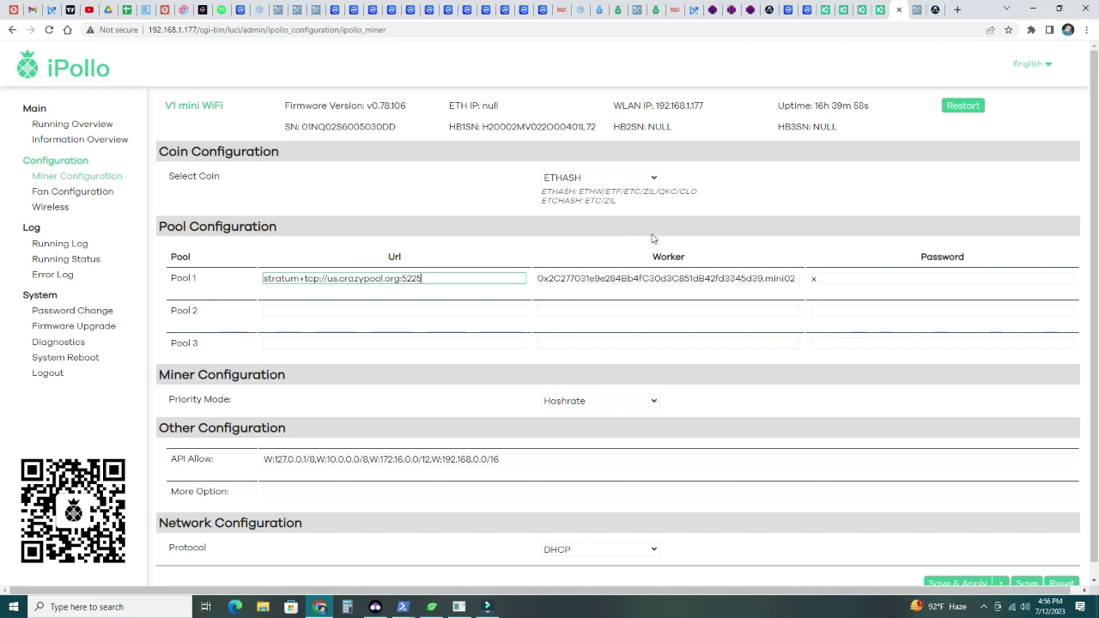
Open the MetaMask extension, check that the OctaSpace network is selected, and copy the Account 1 wallet address
{"action": "left_click", "coordinate": [1031, 29]}
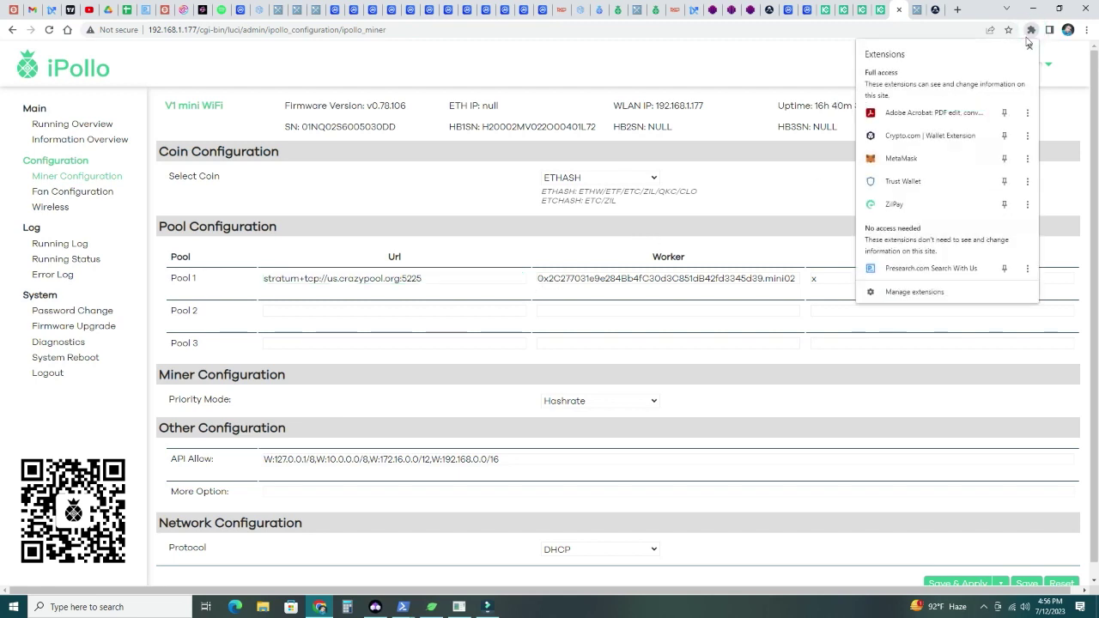
{"action": "left_click", "coordinate": [911, 158]}
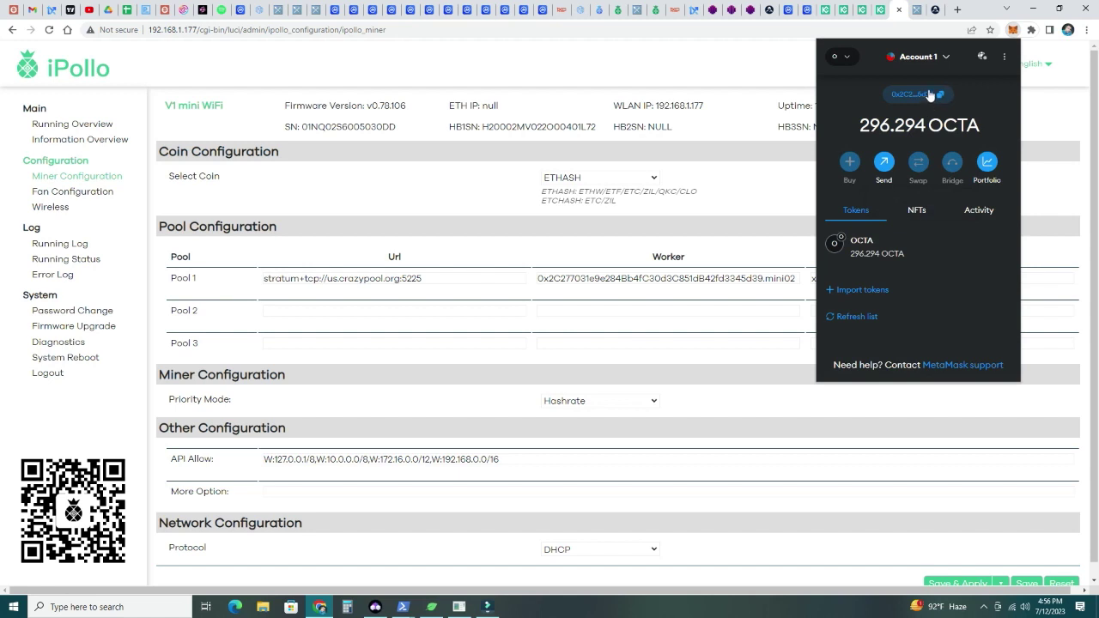
{"action": "left_click", "coordinate": [846, 57]}
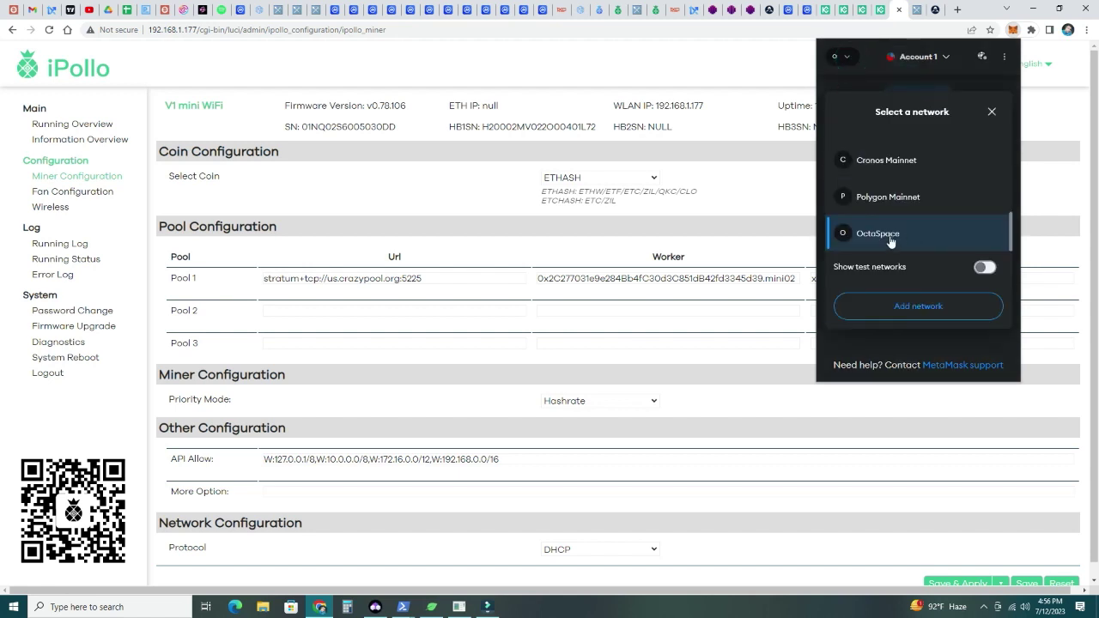
{"action": "left_click", "coordinate": [992, 111]}
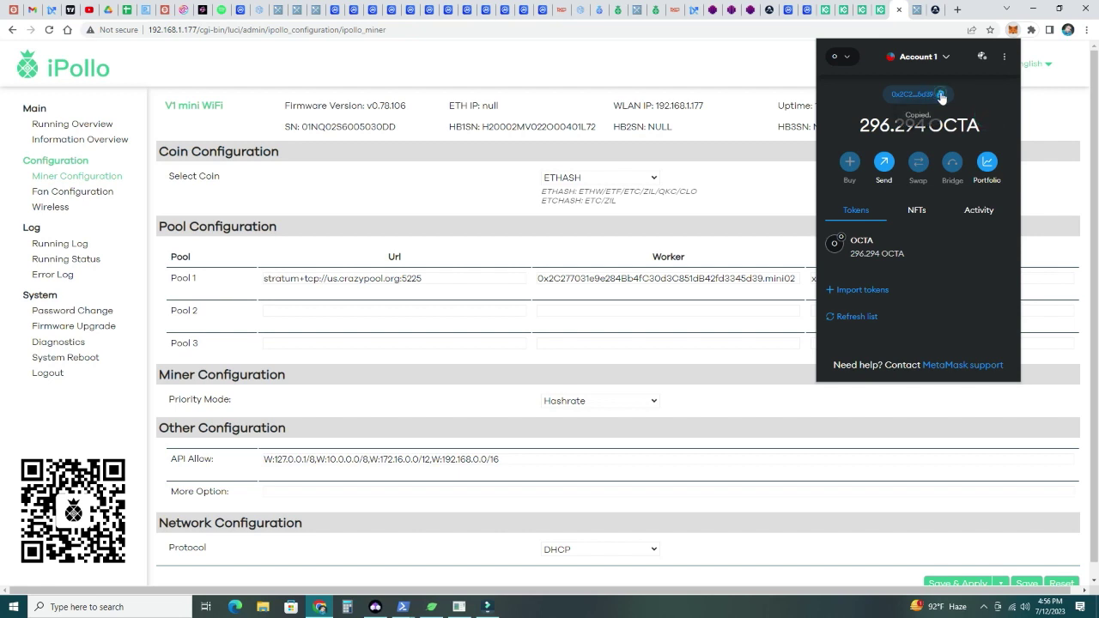
Examine the Pool 1 worker entry with its wallet address and mini02 suffix, the pool password field, and the rest of the configuration
{"action": "left_click", "coordinate": [677, 279]}
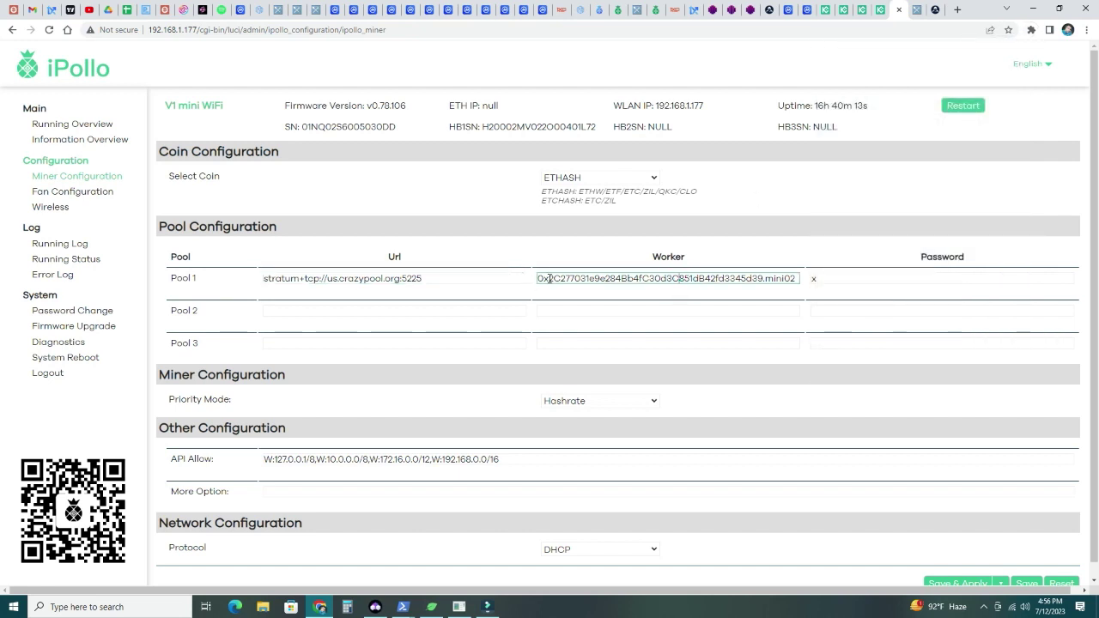
{"action": "double_click", "coordinate": [767, 278]}
{"action": "left_click", "coordinate": [798, 278]}
{"action": "left_click_drag", "start_coordinate": [798, 278], "coordinate": [778, 278]}
{"action": "left_click", "coordinate": [892, 281]}
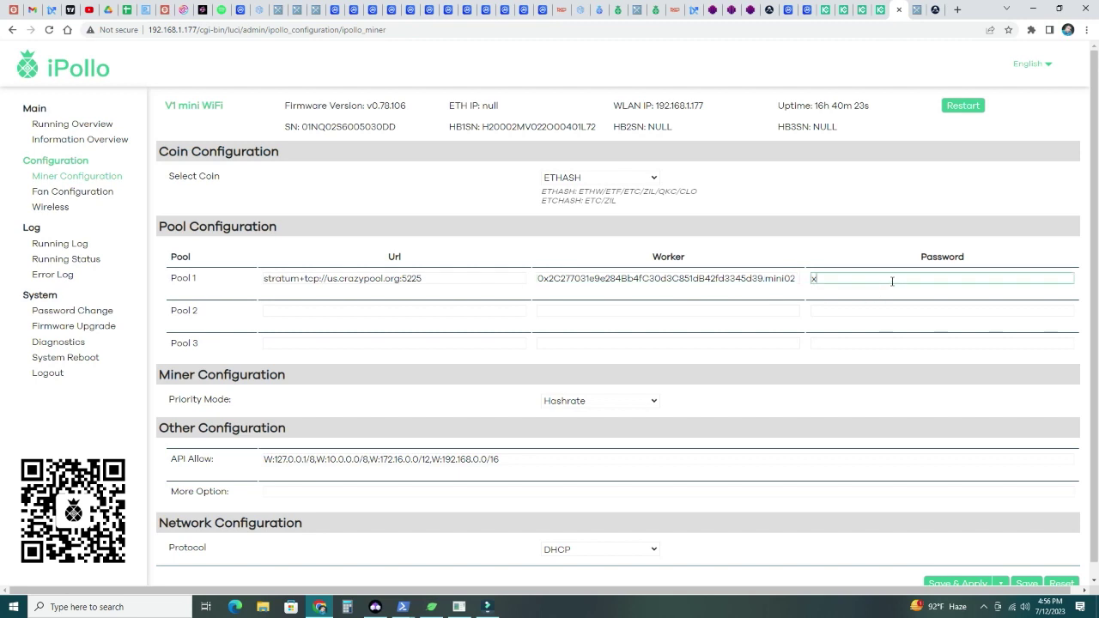
{"action": "left_click", "coordinate": [892, 281]}
{"action": "left_click", "coordinate": [815, 278]}
{"action": "scroll", "coordinate": [820, 464], "scroll_direction": "down", "scroll_amount": 1}
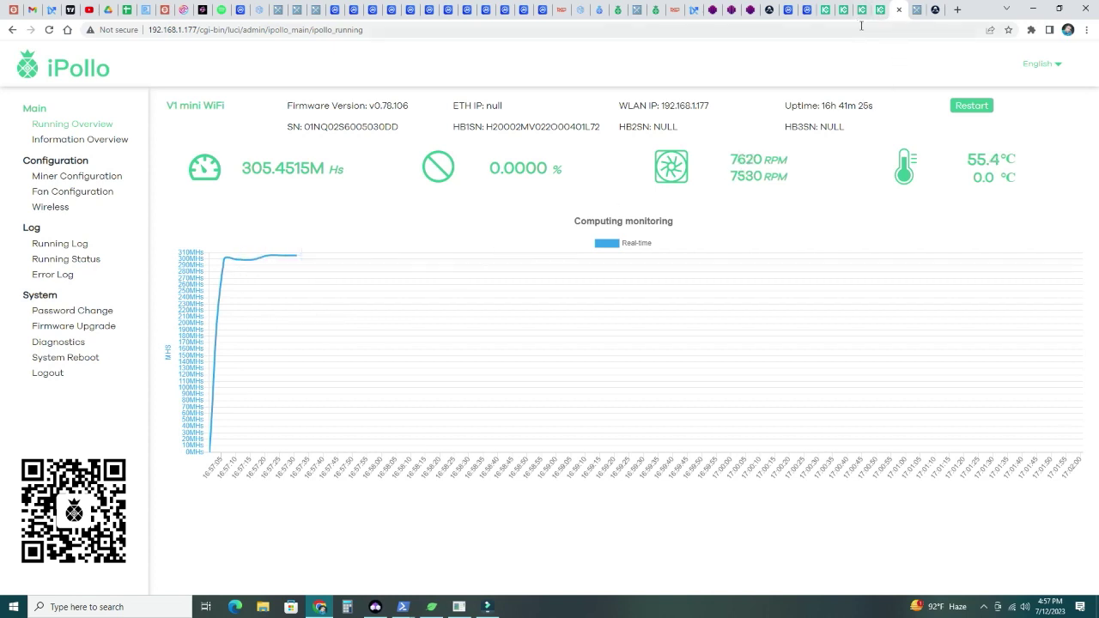
Return to the CrazyPool OCTA page, look up the miner account for the filled-in wallet address, and examine its workers table
{"action": "left_click", "coordinate": [937, 10]}
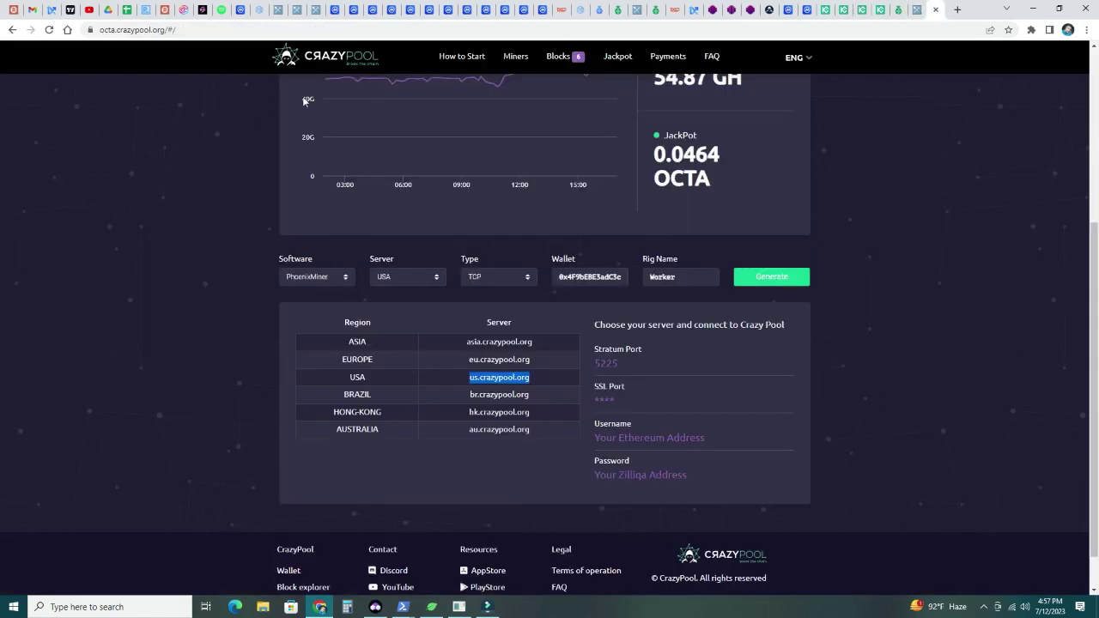
{"action": "scroll", "coordinate": [527, 188], "scroll_direction": "up", "scroll_amount": 3}
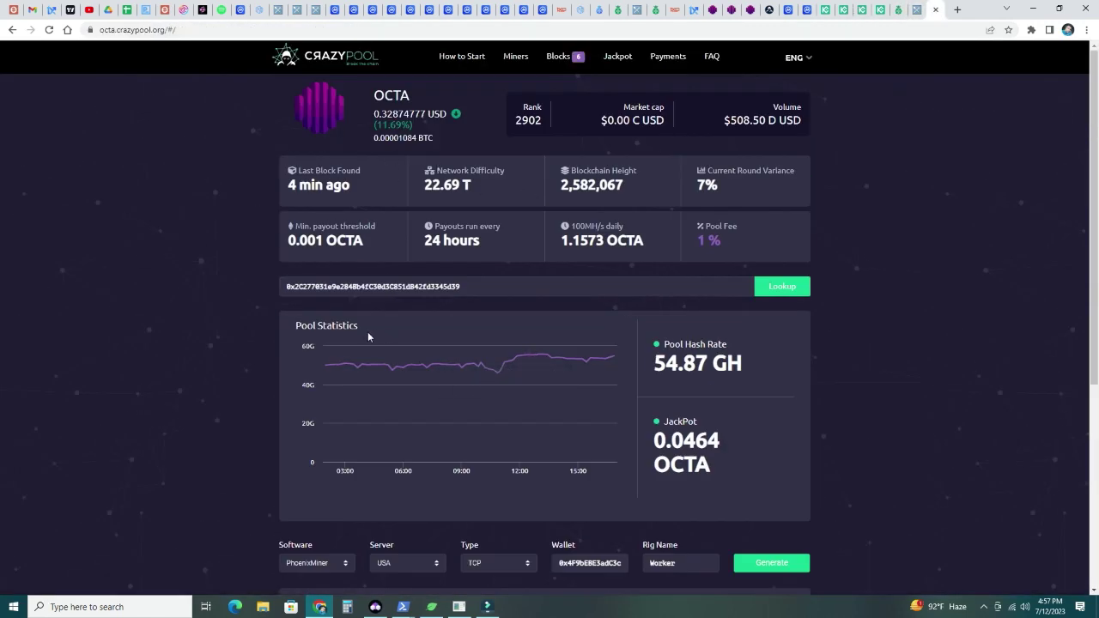
{"action": "left_click", "coordinate": [546, 290]}
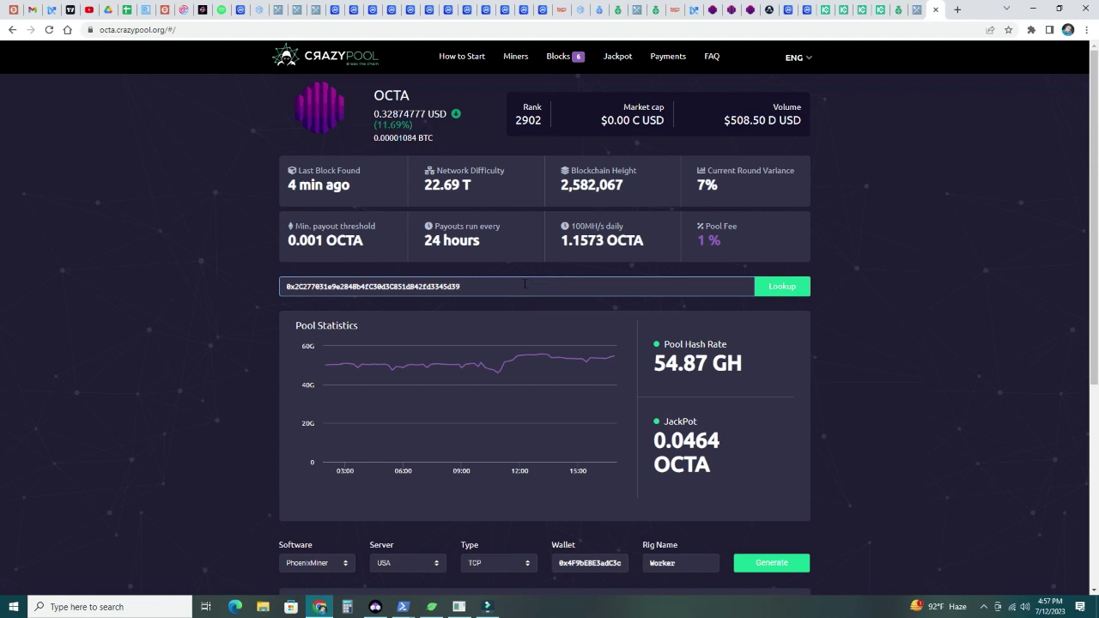
{"action": "left_click", "coordinate": [775, 292]}
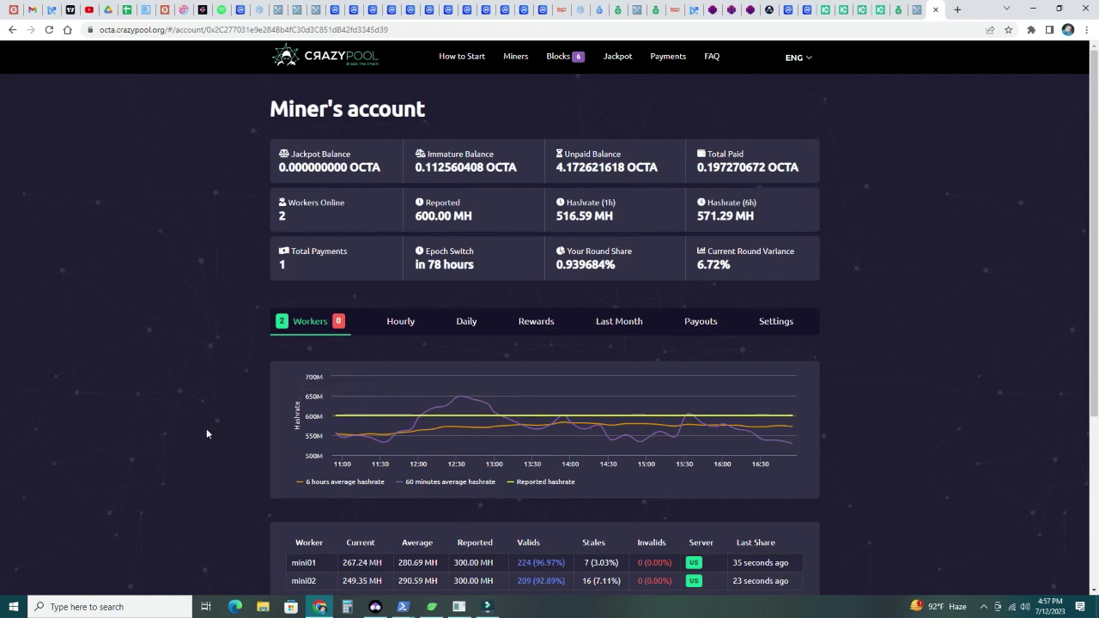
{"action": "scroll", "coordinate": [203, 434], "scroll_direction": "down", "scroll_amount": 3}
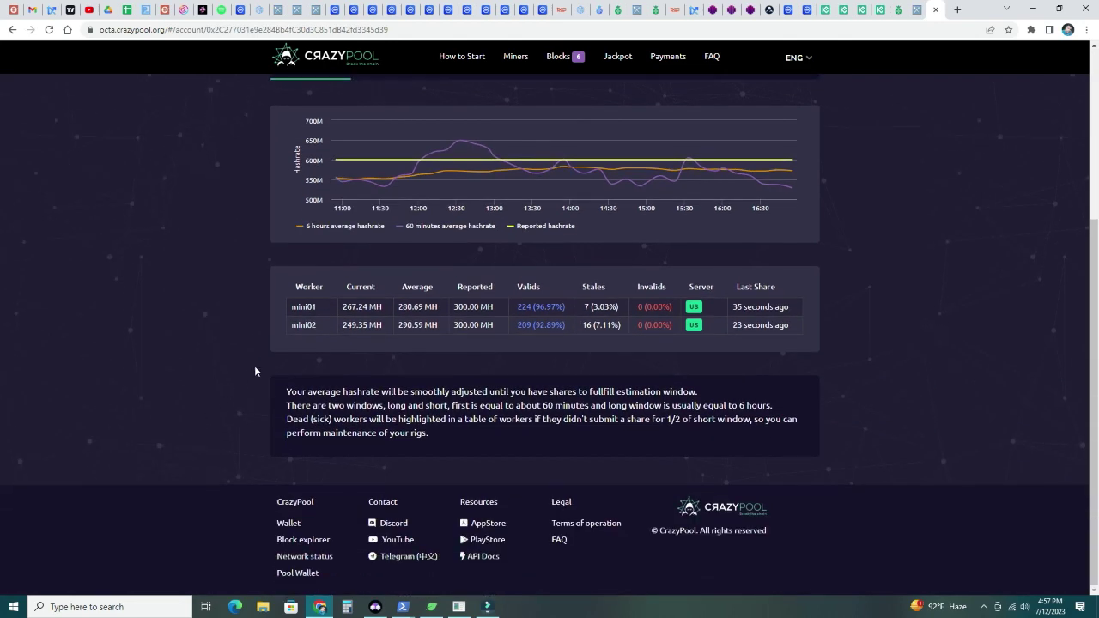
{"action": "scroll", "coordinate": [288, 342], "scroll_direction": "up", "scroll_amount": 2}
Review the miner account's daily and hourly records, and return to the workers view to check the total paid and unpaid balances
{"action": "left_click", "coordinate": [472, 262]}
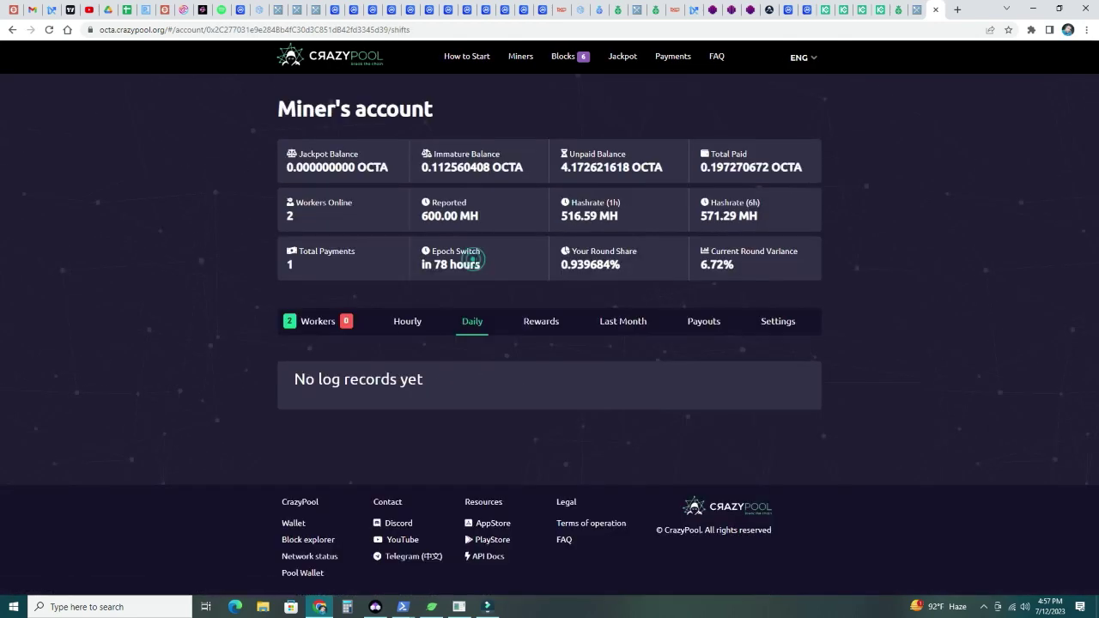
{"action": "left_click", "coordinate": [403, 327]}
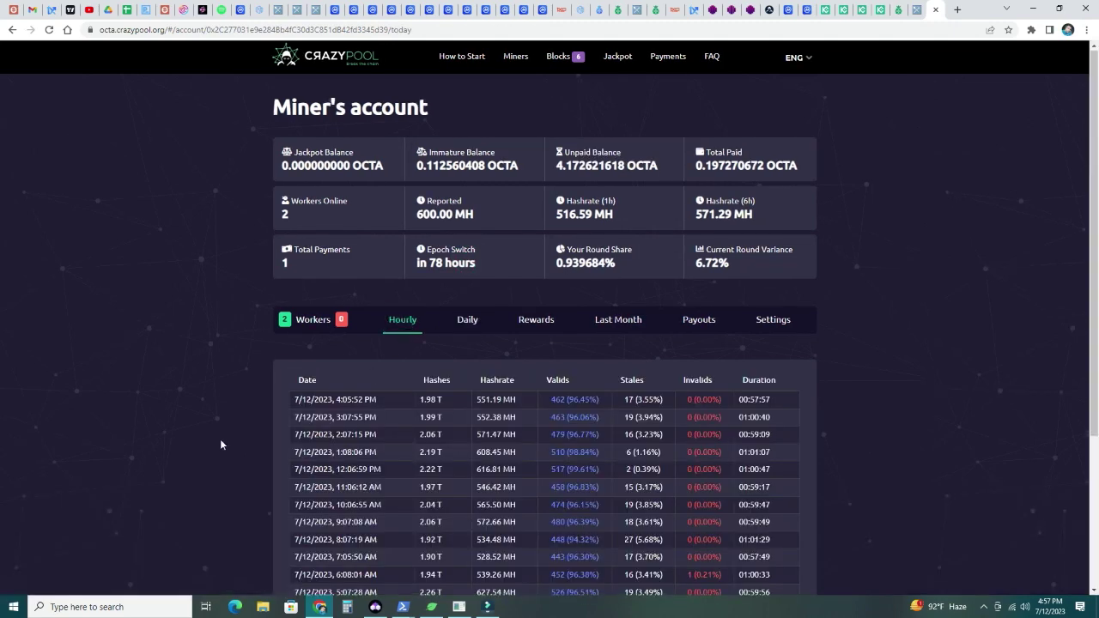
{"action": "scroll", "coordinate": [220, 444], "scroll_direction": "down", "scroll_amount": 3}
{"action": "scroll", "coordinate": [312, 281], "scroll_direction": "up", "scroll_amount": 1}
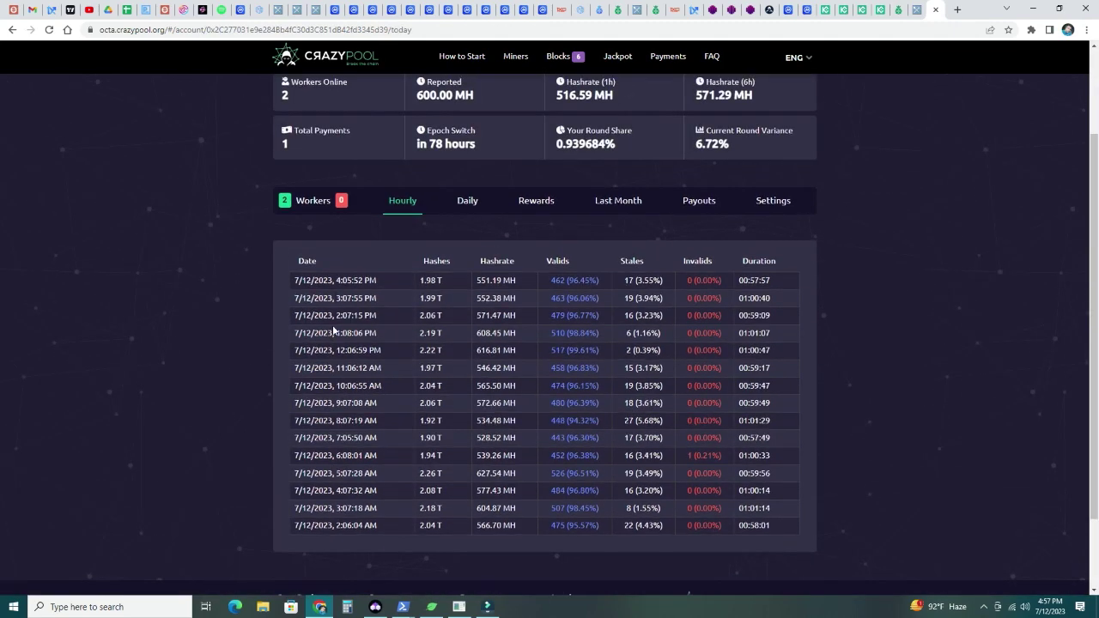
{"action": "left_click", "coordinate": [320, 202]}
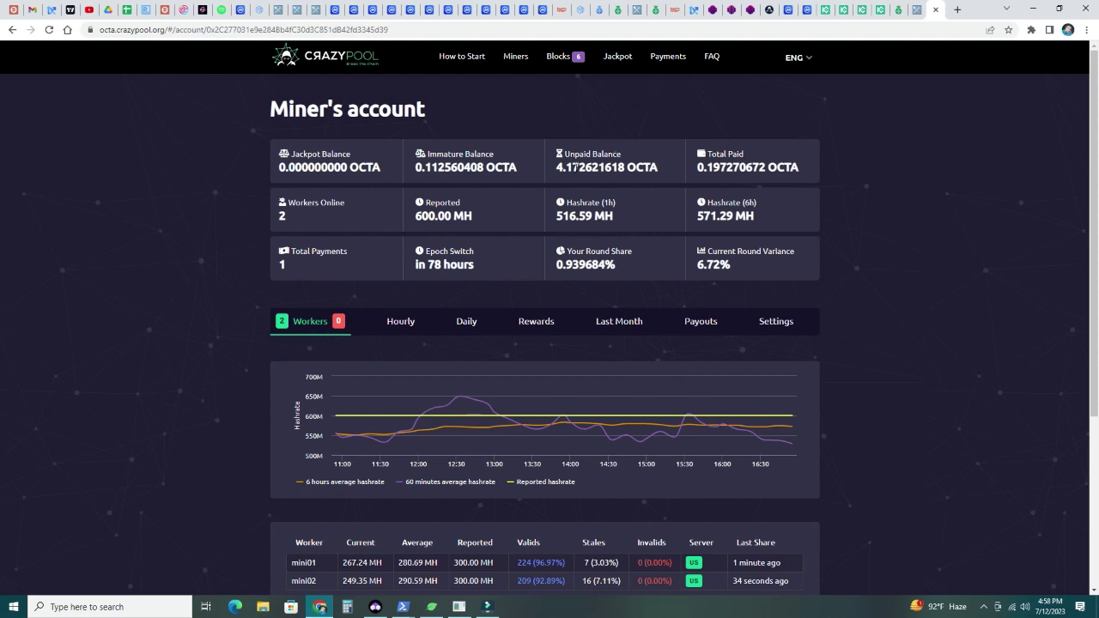
{"action": "left_click_drag", "start_coordinate": [697, 167], "coordinate": [732, 167]}
{"action": "left_click", "coordinate": [588, 171]}
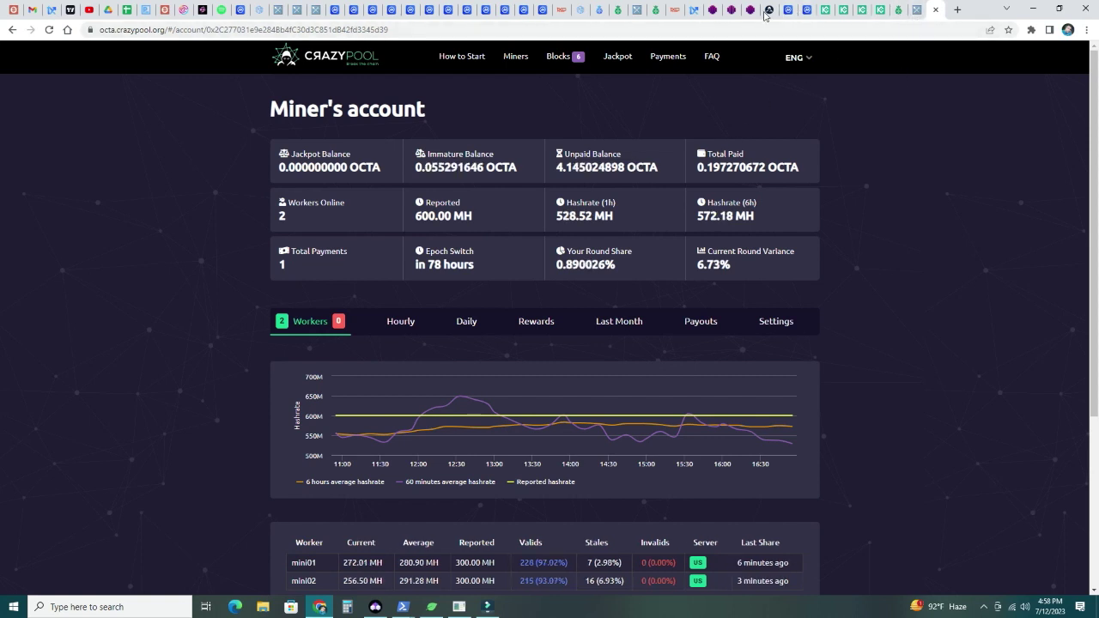
On the hashrate.no mining calculator, set OCTA to 600 Mh/s and 400 W, and calculate the profitability
{"action": "left_click", "coordinate": [684, 13]}
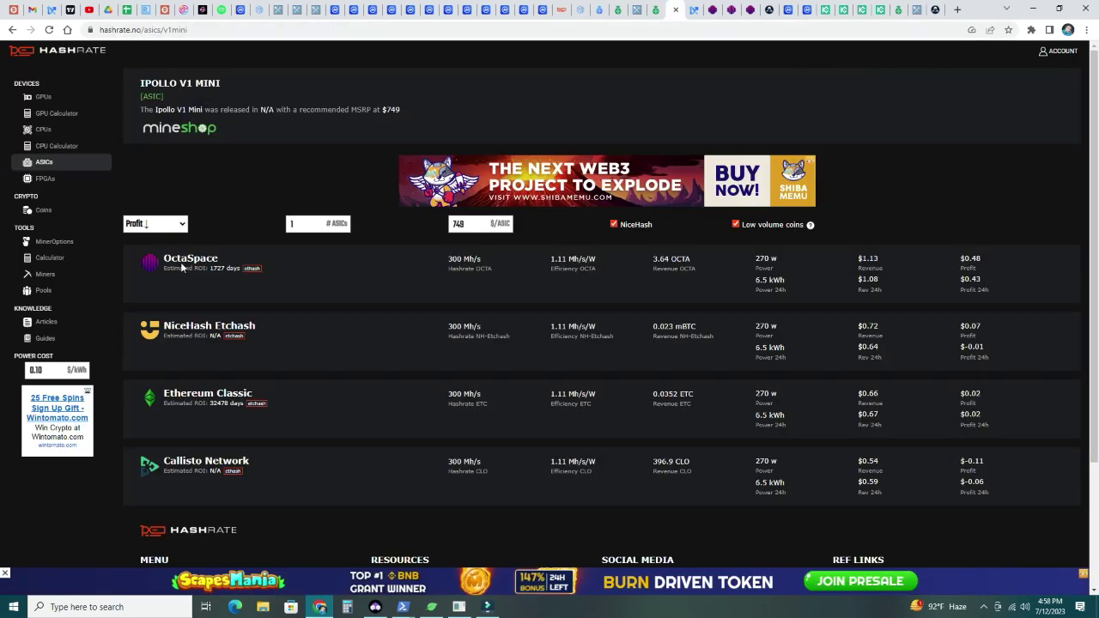
{"action": "left_click", "coordinate": [51, 258]}
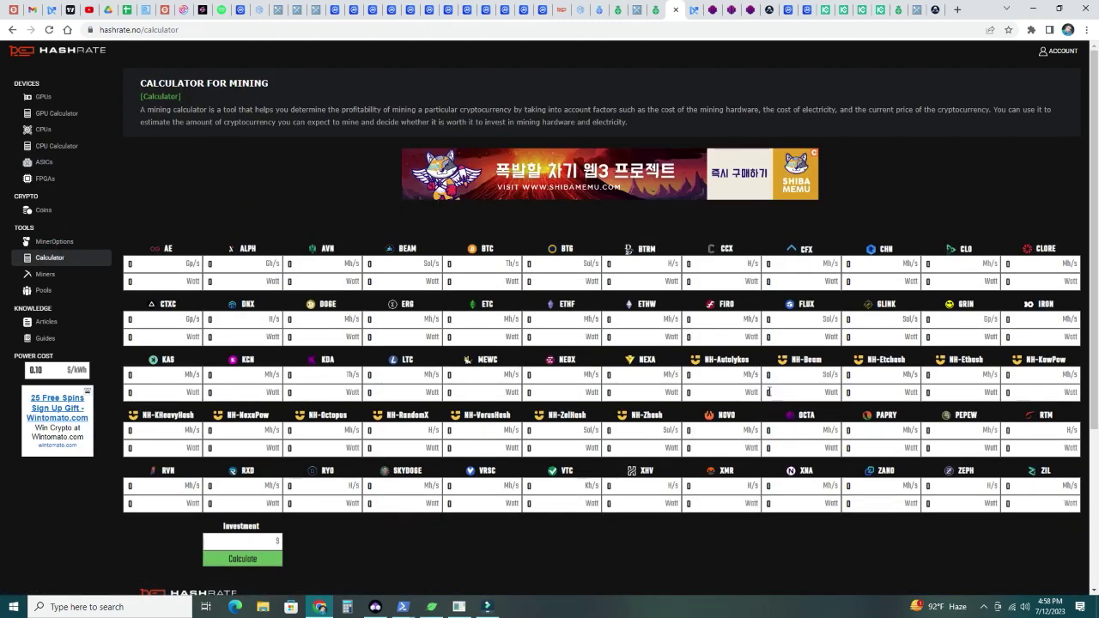
{"action": "left_click", "coordinate": [794, 433]}
{"action": "type", "text": "600"}
{"action": "left_click", "coordinate": [793, 450]}
{"action": "type", "text": "40"}
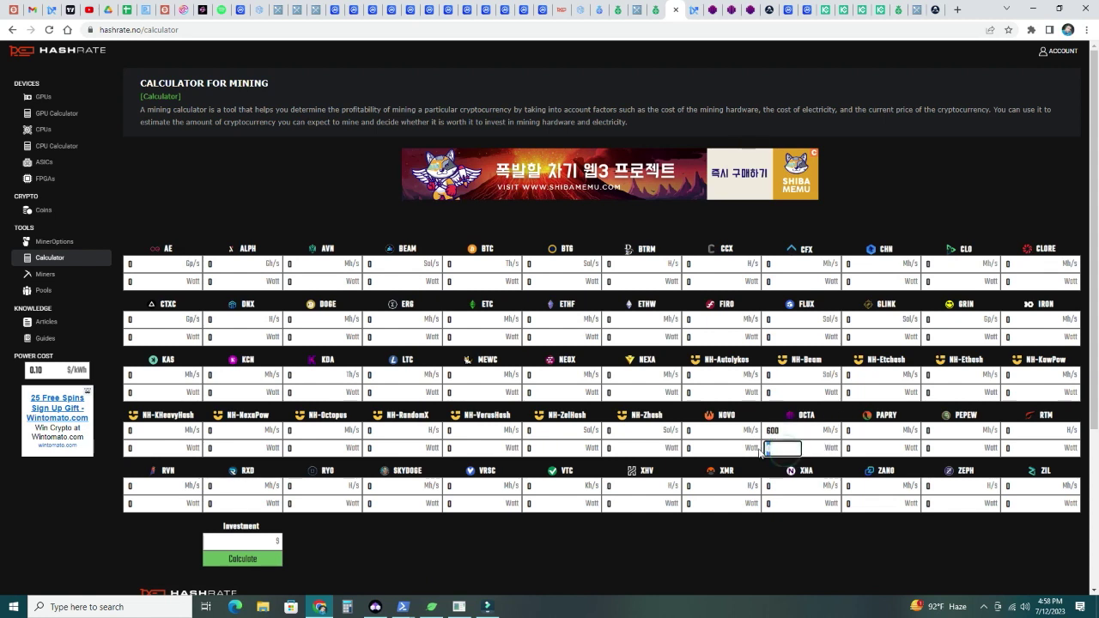
{"action": "type", "text": "0"}
{"action": "left_click", "coordinate": [249, 559]}
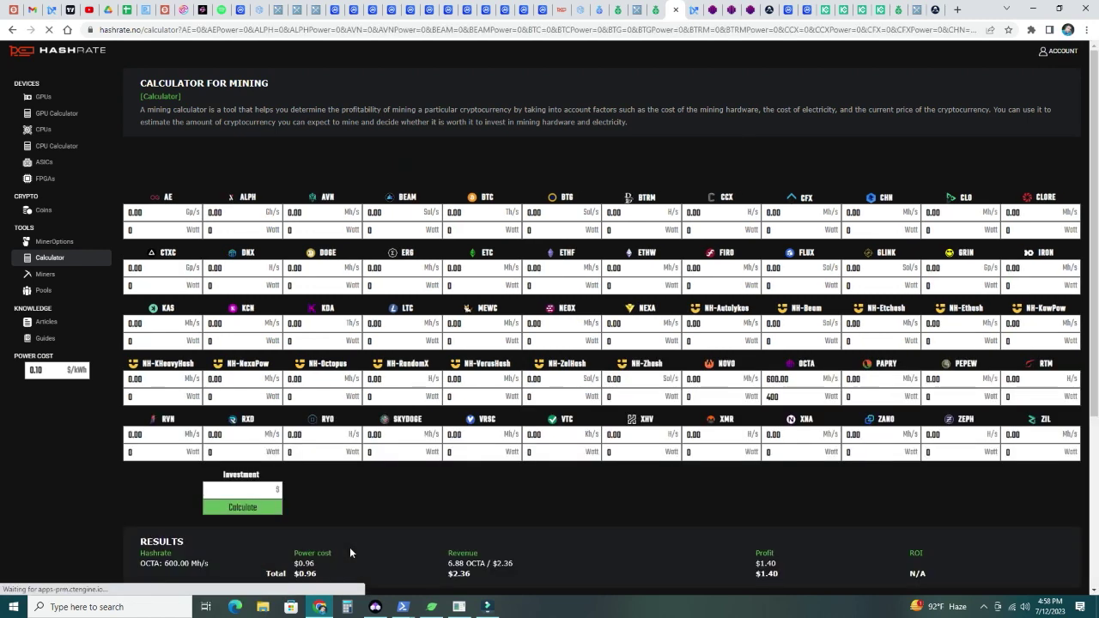
Examine the calculated OCTA results for daily revenue in coins and dollars, power cost, and profit
{"action": "scroll", "coordinate": [350, 547], "scroll_direction": "down", "scroll_amount": 4}
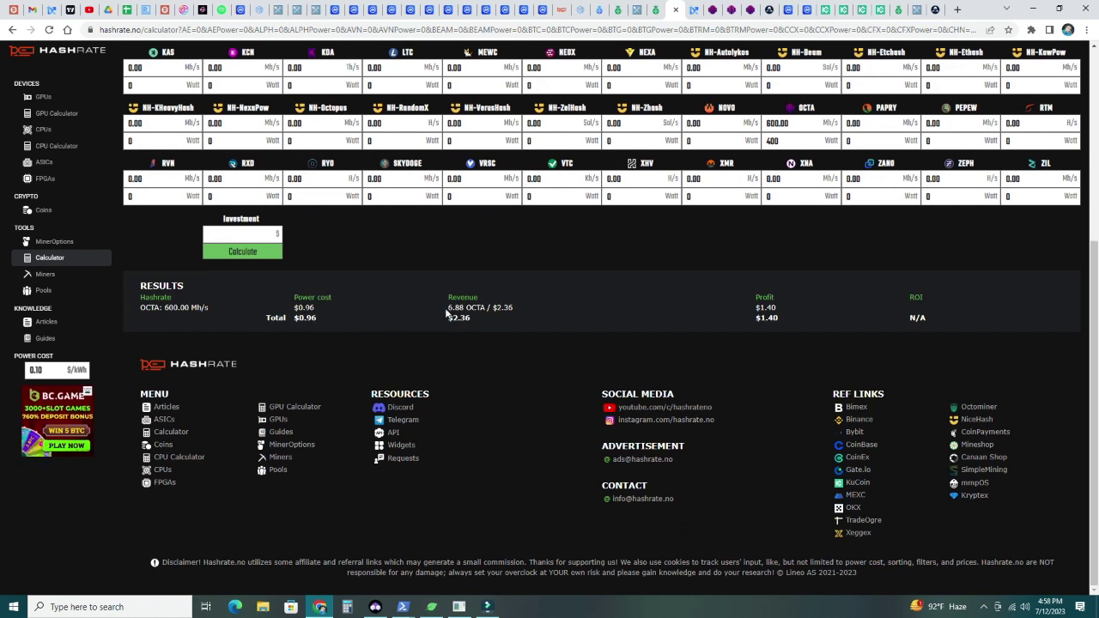
{"action": "left_click_drag", "start_coordinate": [449, 313], "coordinate": [486, 308]}
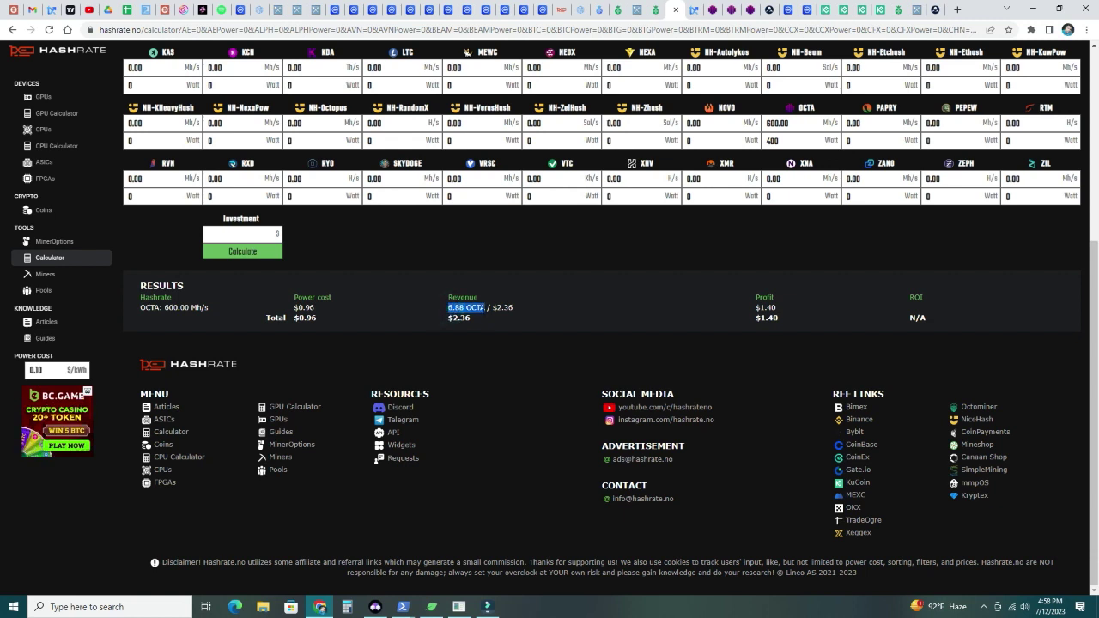
{"action": "left_click_drag", "start_coordinate": [493, 307], "coordinate": [516, 313]}
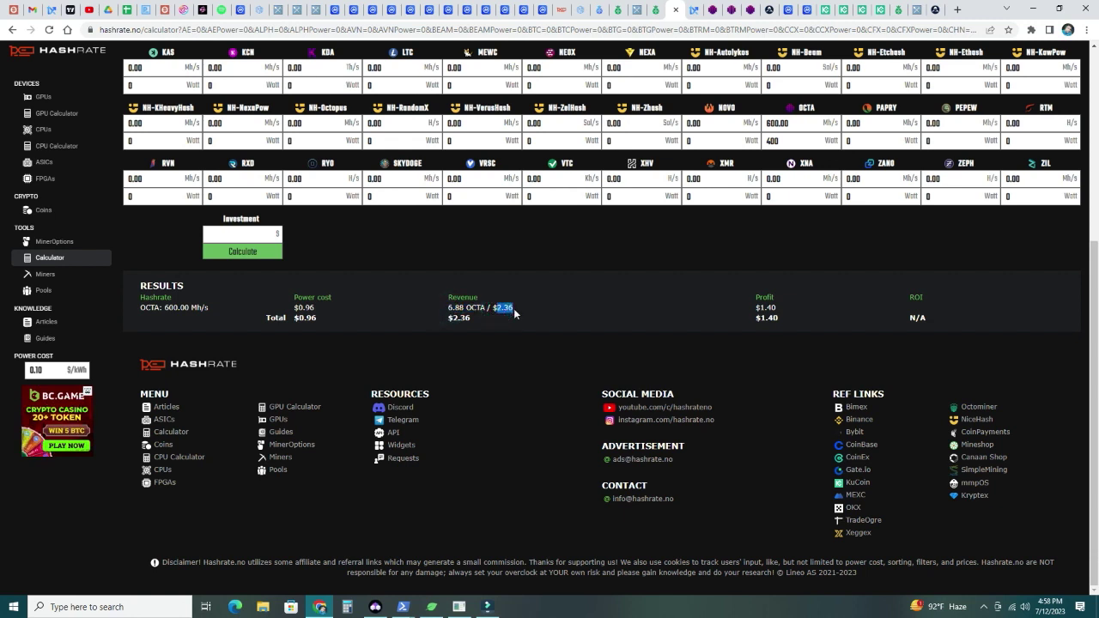
{"action": "left_click_drag", "start_coordinate": [316, 309], "coordinate": [295, 307]}
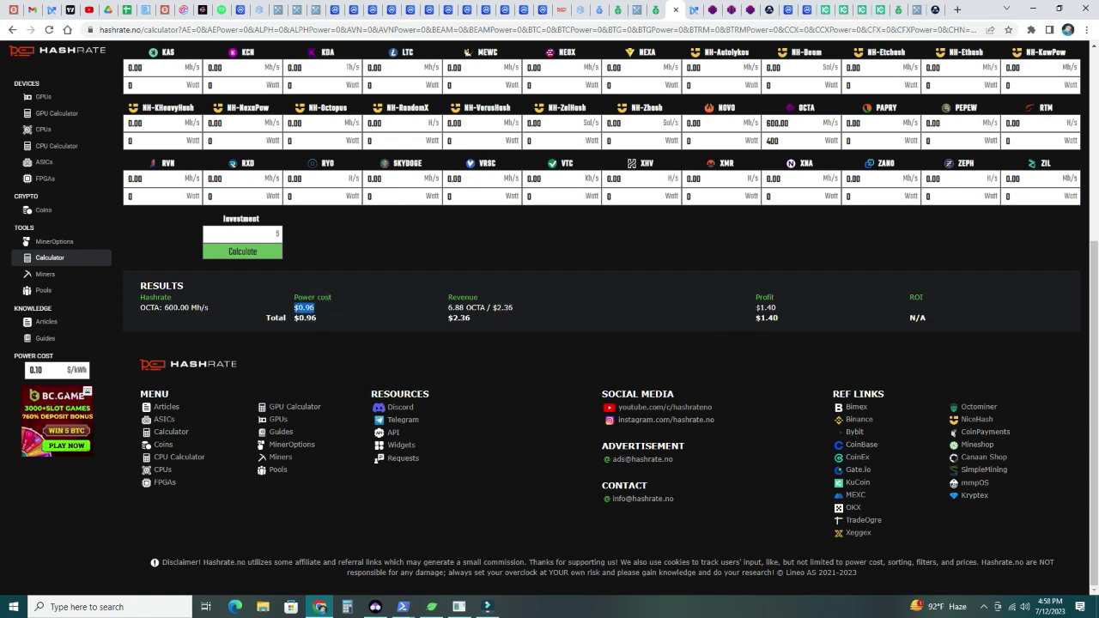
{"action": "left_click_drag", "start_coordinate": [754, 307], "coordinate": [816, 315]}
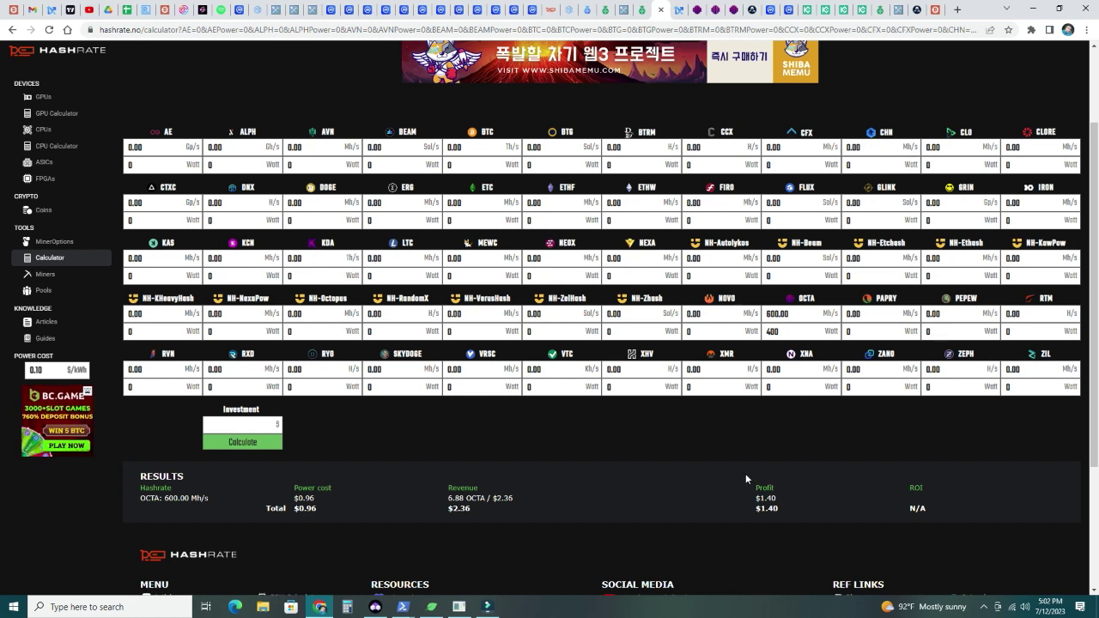
Open the BT-Miners profitability list, filter it to ETC miners, and sort them by shortest ROI
{"action": "left_click", "coordinate": [933, 14]}
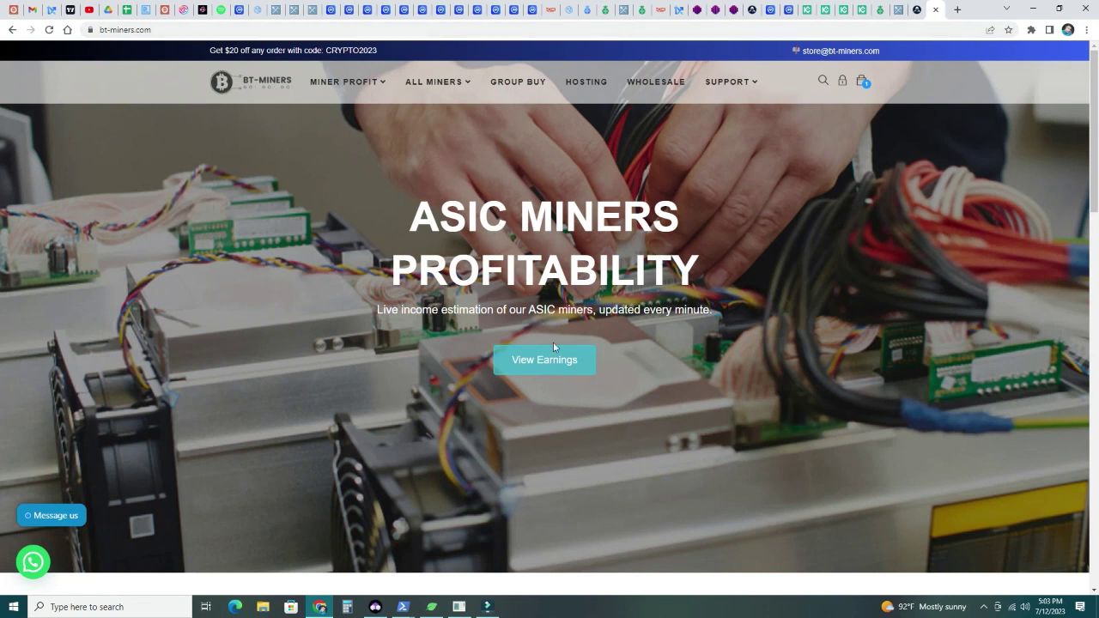
{"action": "left_click", "coordinate": [550, 370]}
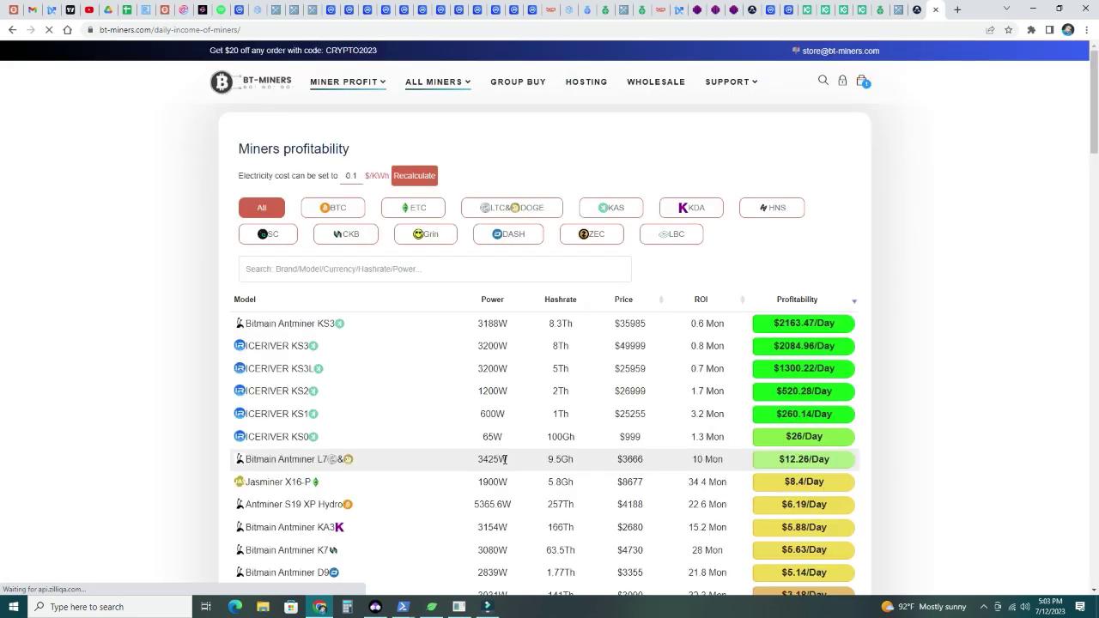
{"action": "left_click", "coordinate": [404, 212]}
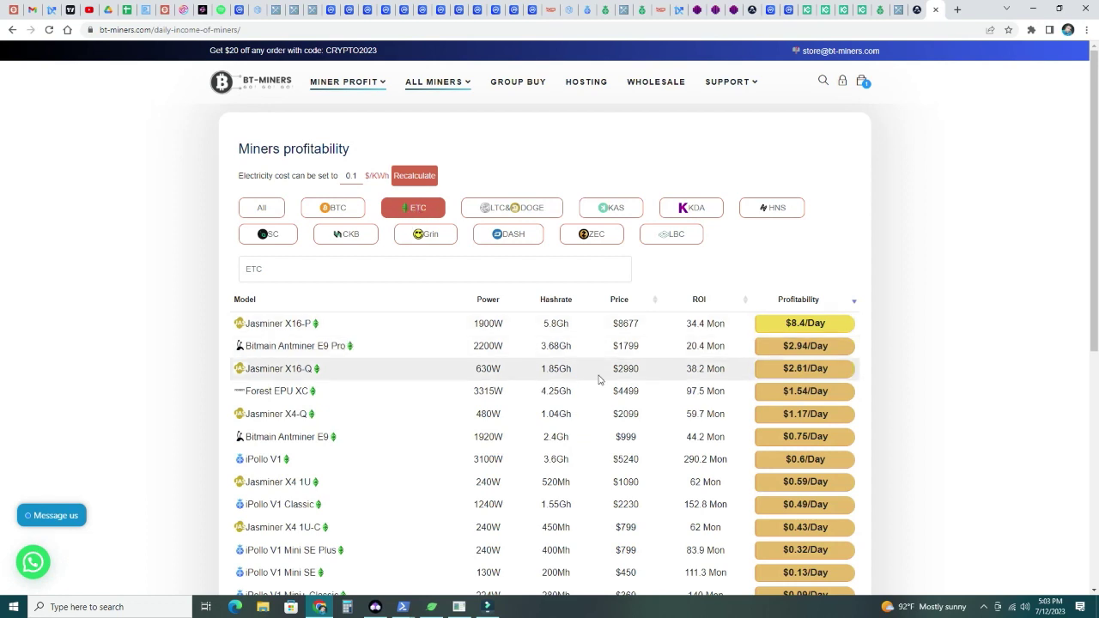
{"action": "left_click", "coordinate": [700, 300]}
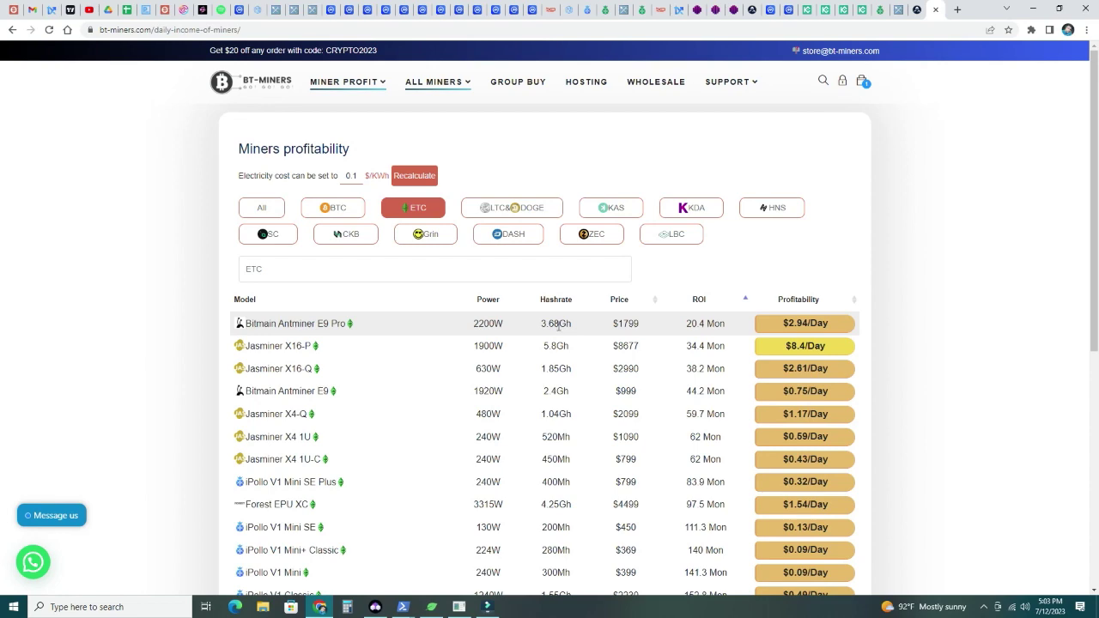
In the hashrate.no calculator, set OCTA to 3680 Mh/s and 2200 W for the Antminer E9 Pro, and recalculate the profitability
{"action": "left_click", "coordinate": [659, 16]}
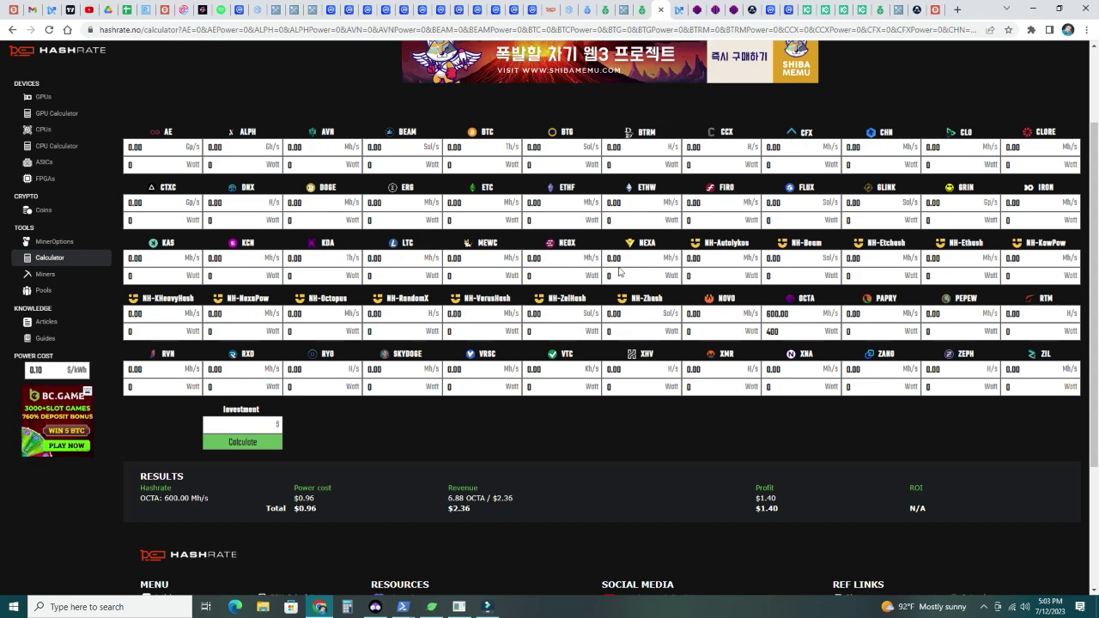
{"action": "double_click", "coordinate": [792, 315]}
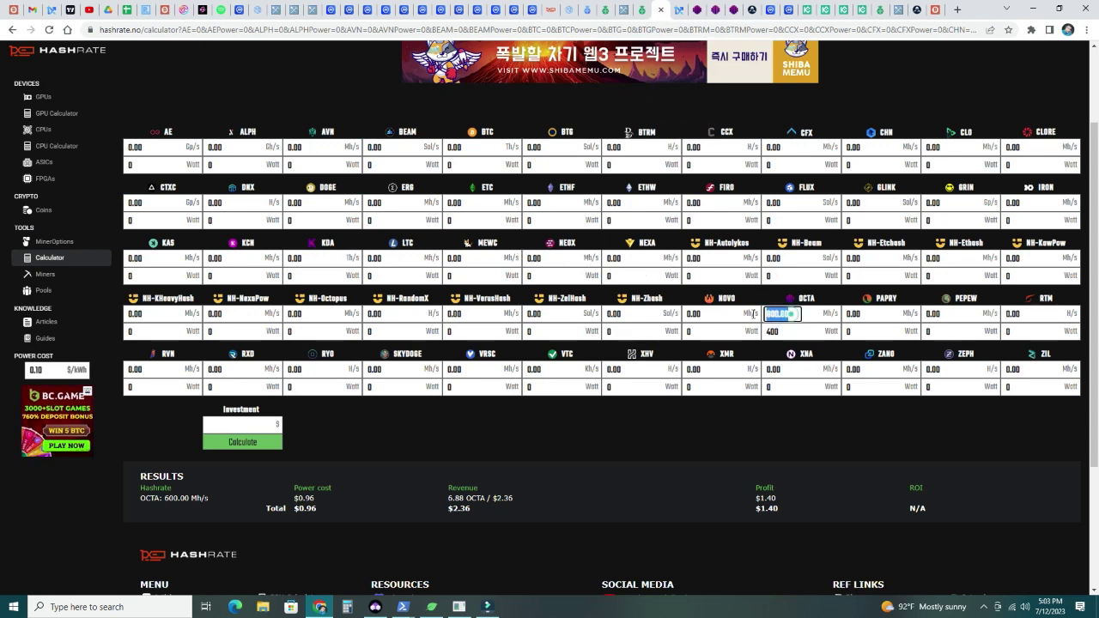
{"action": "type", "text": "3"}
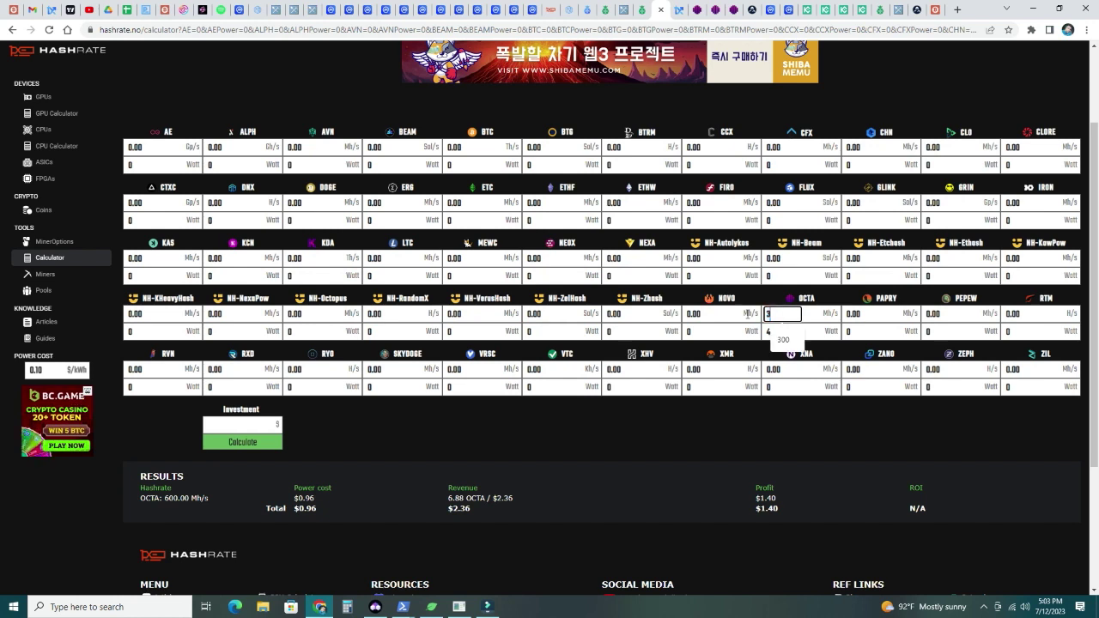
{"action": "type", "text": "6000"}
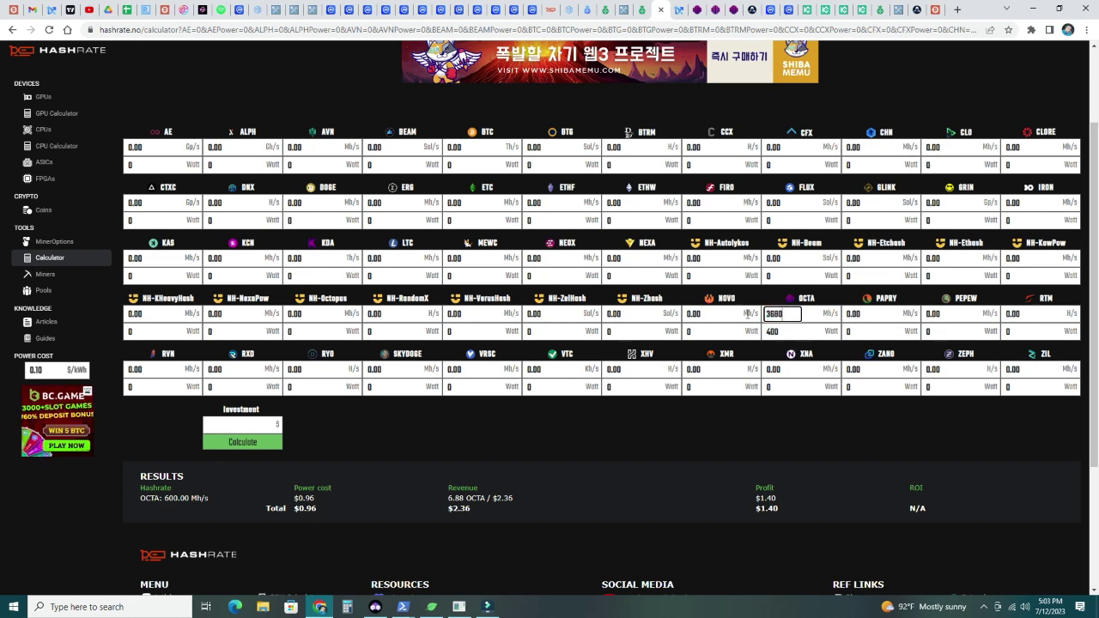
{"action": "left_click", "coordinate": [788, 333]}
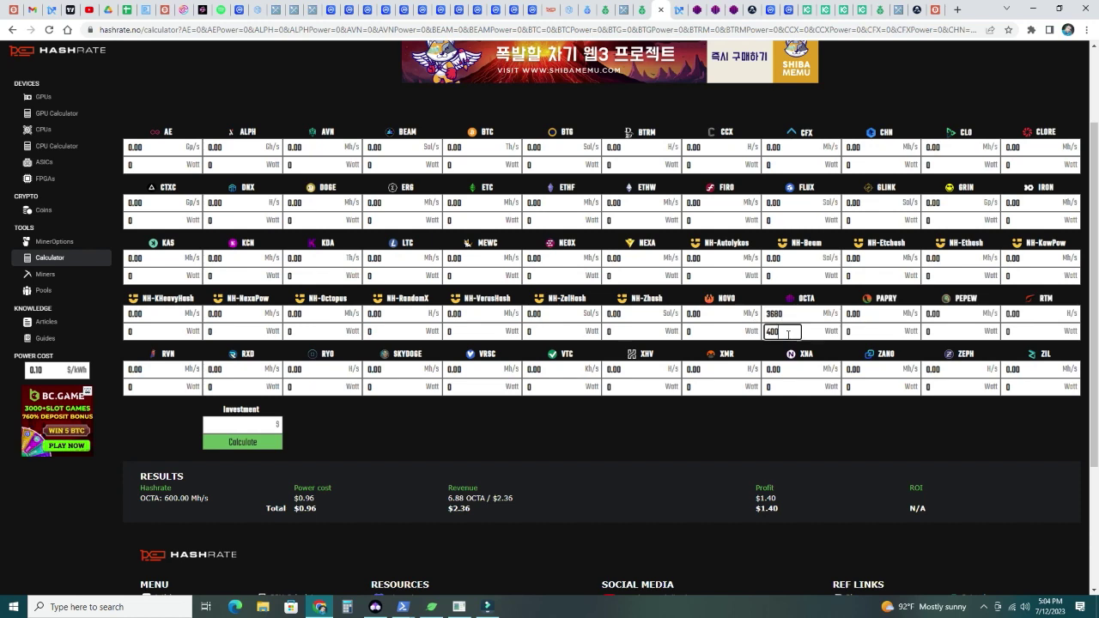
{"action": "double_click", "coordinate": [783, 333]}
{"action": "type", "text": "2200"}
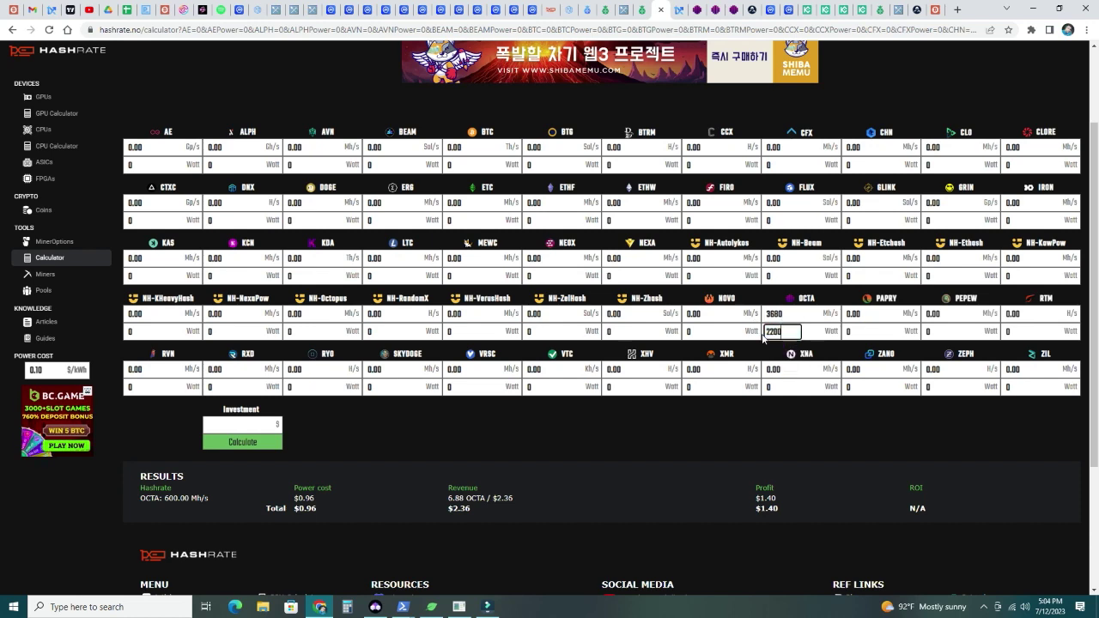
{"action": "left_click", "coordinate": [931, 12]}
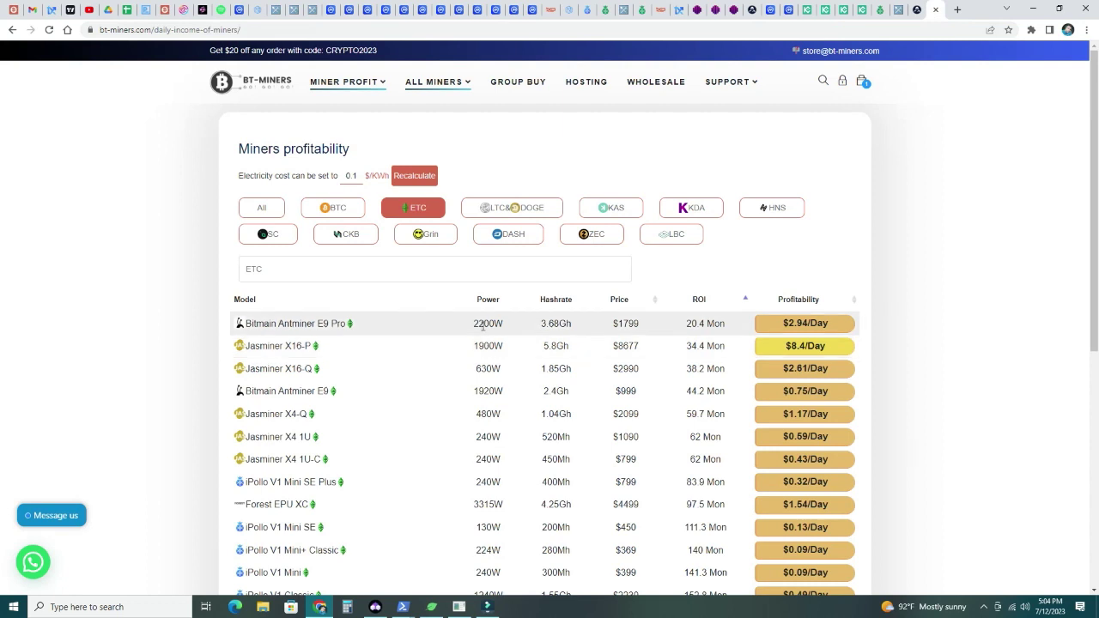
{"action": "left_click", "coordinate": [918, 10]}
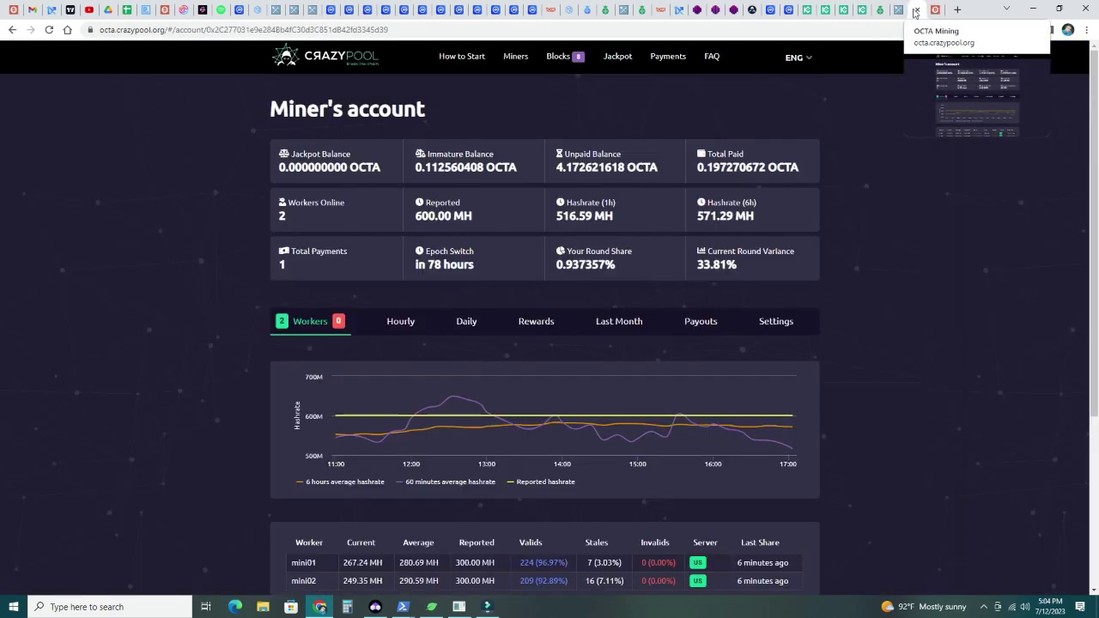
{"action": "left_click", "coordinate": [661, 9]}
{"action": "left_click", "coordinate": [267, 446]}
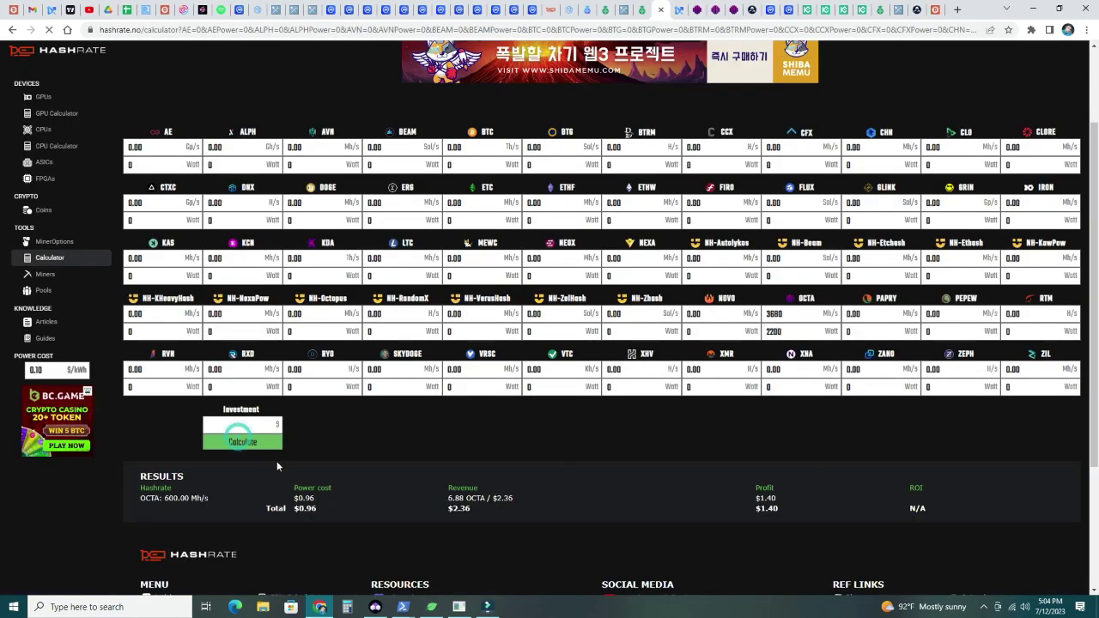
Examine the dollar revenue, power cost, and profit calculated for the Antminer E9 Pro on OCTA
{"action": "scroll", "coordinate": [356, 476], "scroll_direction": "down", "scroll_amount": 3}
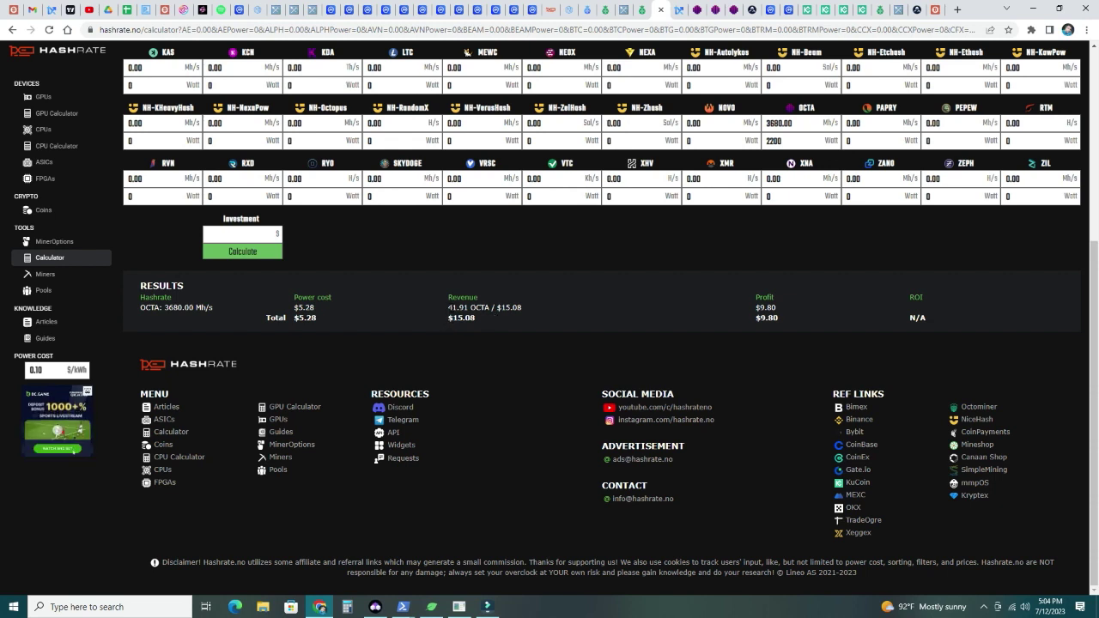
{"action": "double_click", "coordinate": [504, 307]}
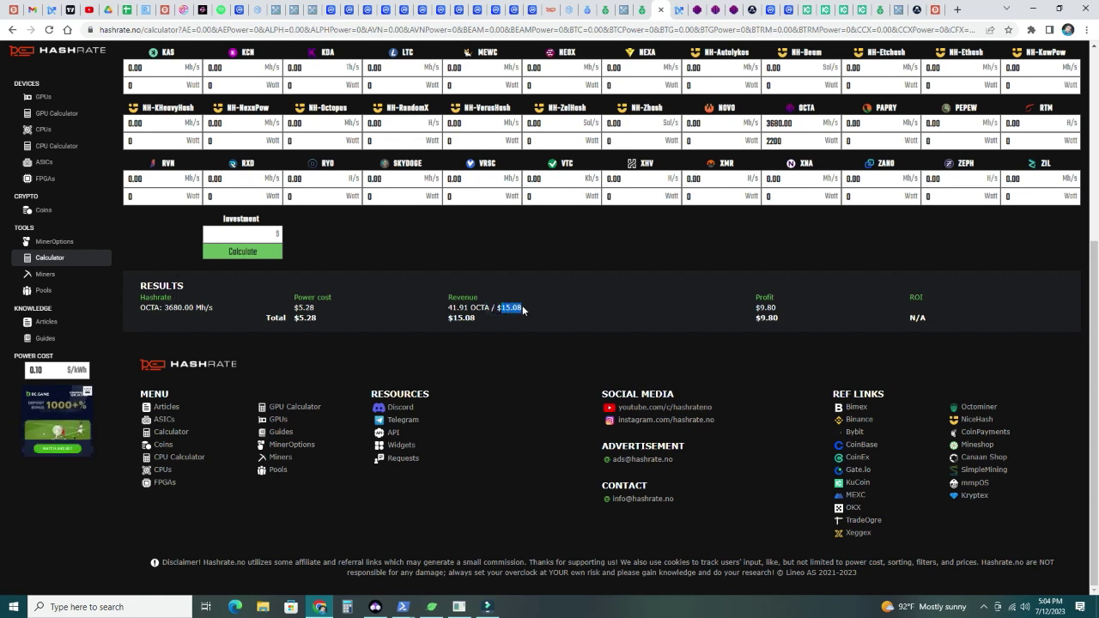
{"action": "left_click_drag", "start_coordinate": [322, 311], "coordinate": [292, 309]}
{"action": "double_click", "coordinate": [773, 307]}
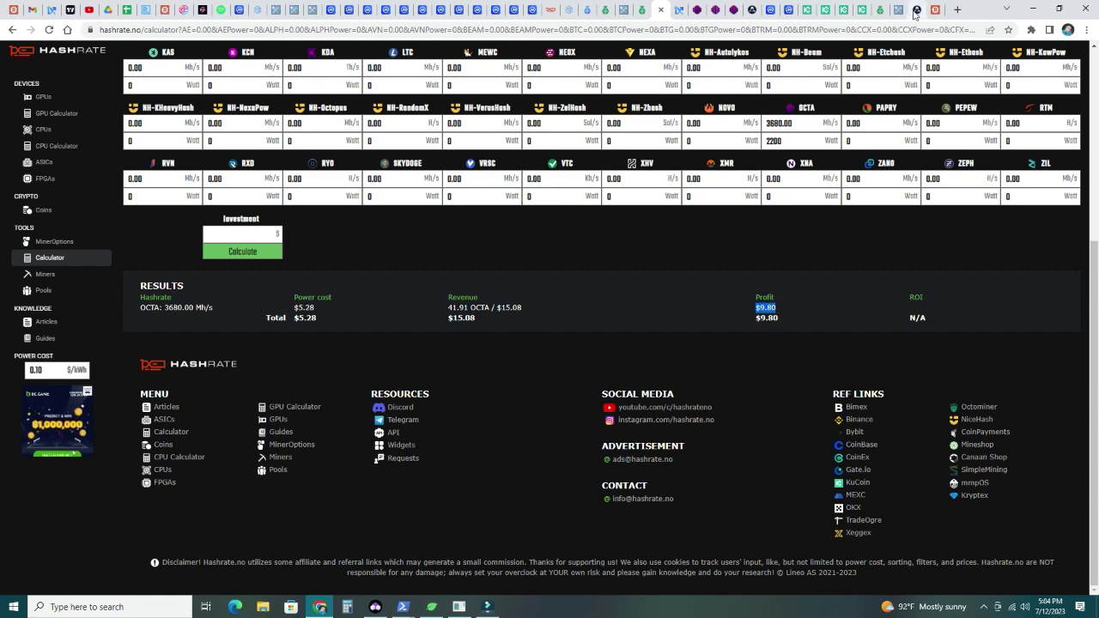
Divide the Antminer E9 Pro's $1799 price by 300 in the Windows Calculator, and return to the BT-Miners list
{"action": "left_click", "coordinate": [926, 10]}
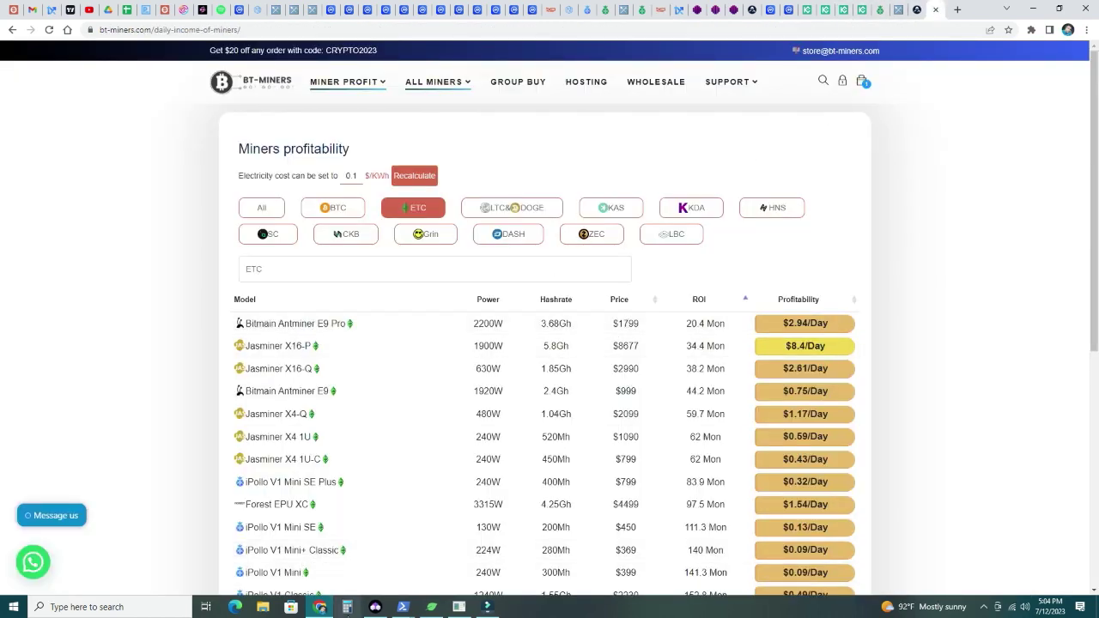
{"action": "left_click", "coordinate": [347, 608]}
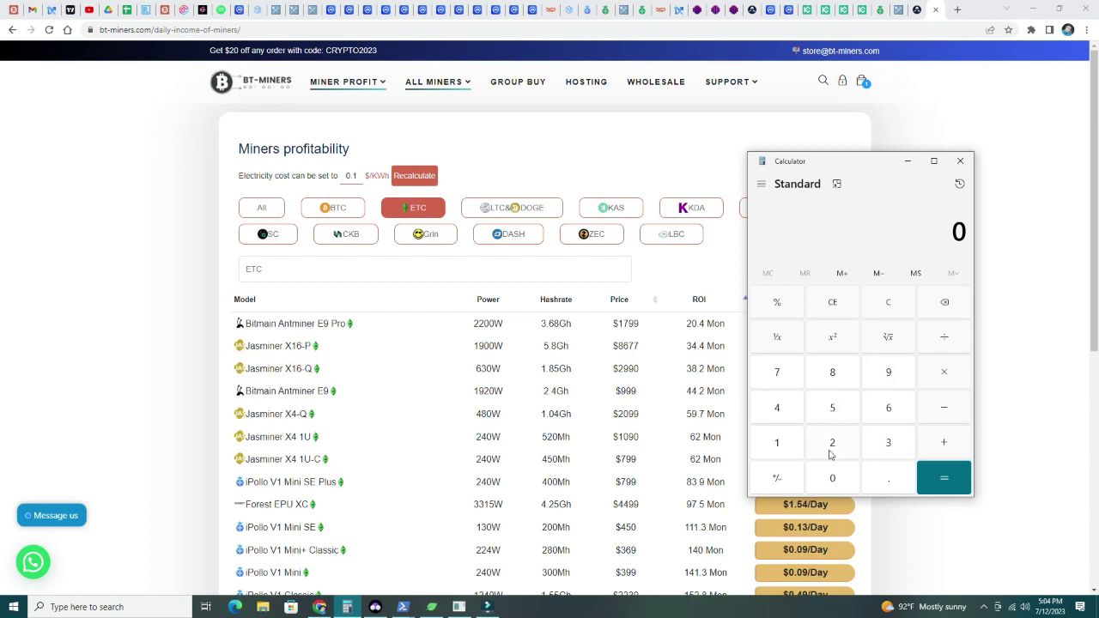
{"action": "left_click", "coordinate": [777, 442]}
{"action": "left_click", "coordinate": [777, 372]}
{"action": "double_click", "coordinate": [888, 372]}
{"action": "left_click", "coordinate": [944, 337]}
{"action": "left_click", "coordinate": [888, 442]}
{"action": "left_click", "coordinate": [832, 479]}
{"action": "left_click", "coordinate": [832, 478]}
{"action": "left_click", "coordinate": [943, 477]}
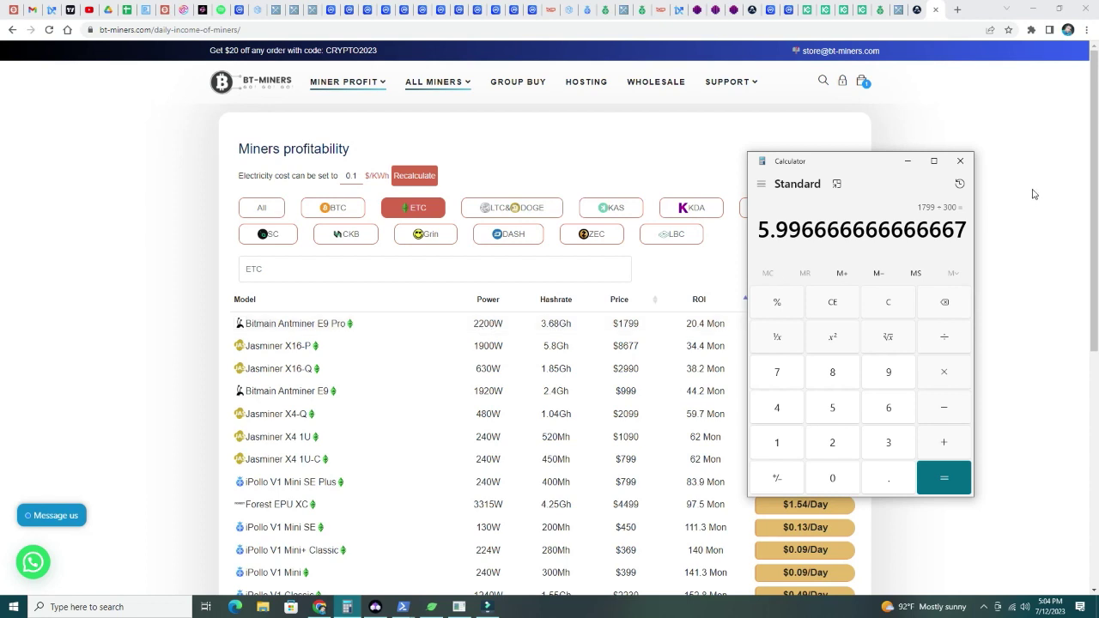
{"action": "left_click", "coordinate": [960, 163]}
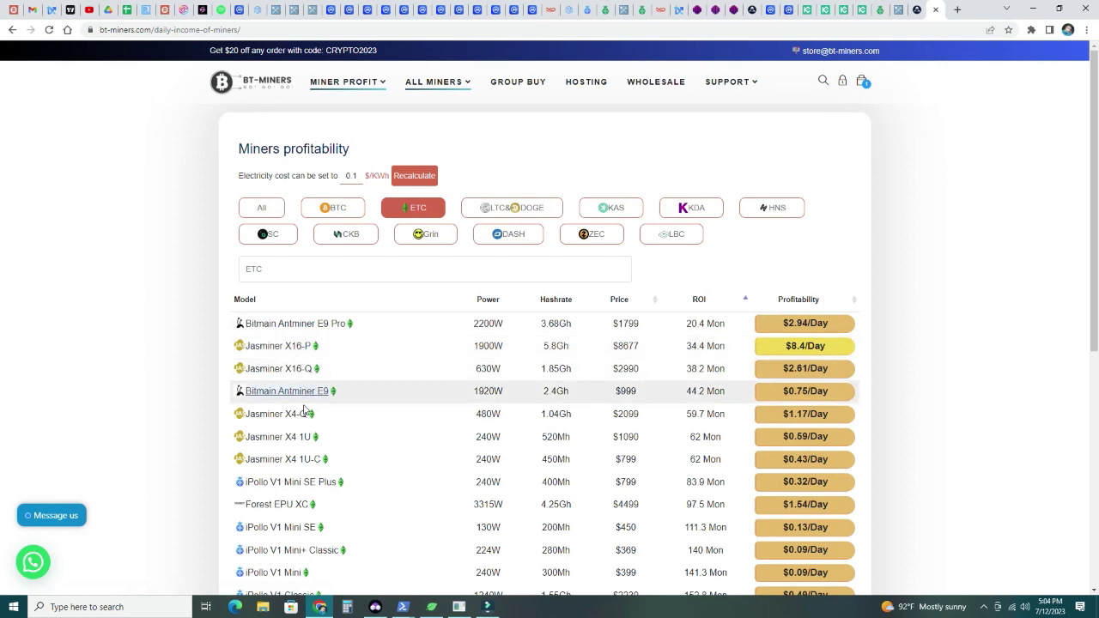
{"action": "scroll", "coordinate": [300, 460], "scroll_direction": "down", "scroll_amount": 2}
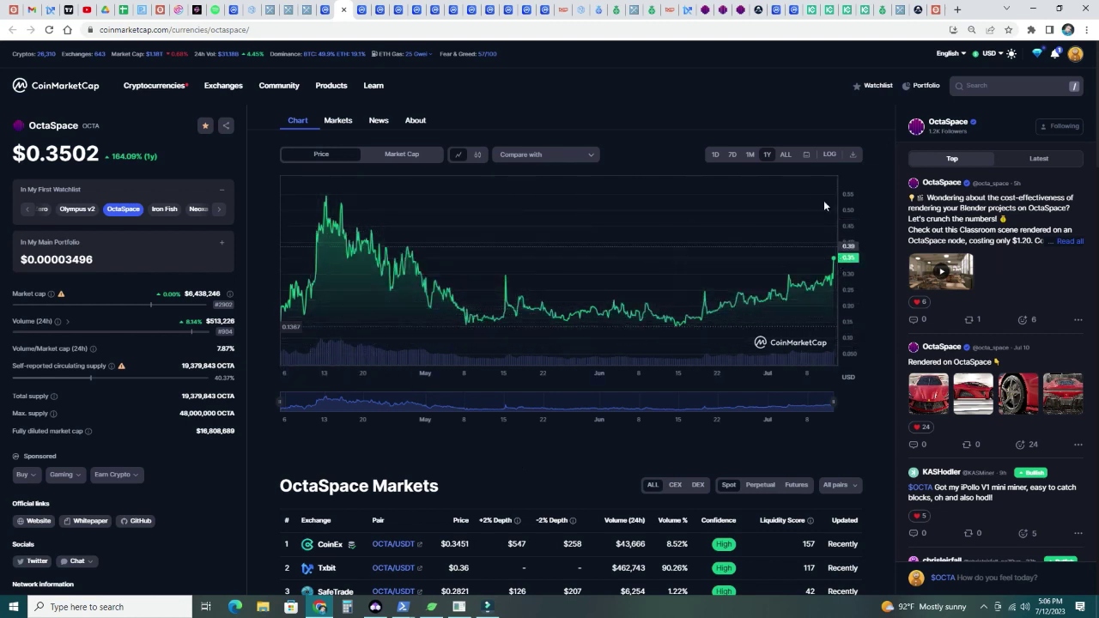
Show the all-time OctaSpace price chart on CoinMarketCap, and bring up the Staking page of the OctaSpace documentation
{"action": "left_click", "coordinate": [784, 155]}
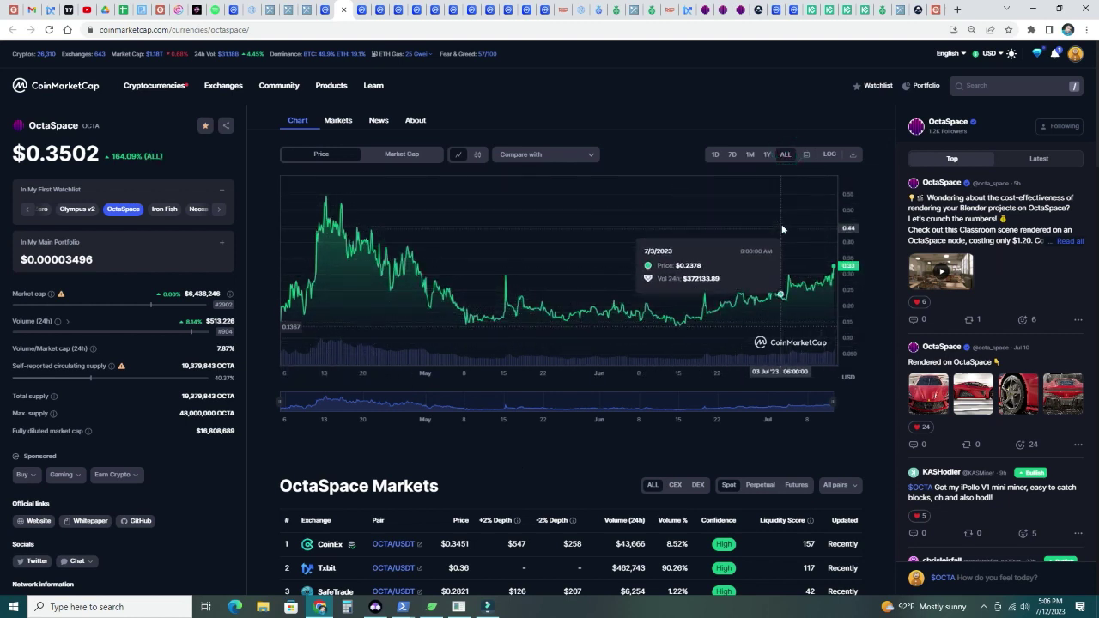
{"action": "left_click", "coordinate": [729, 12]}
{"action": "left_click", "coordinate": [723, 10]}
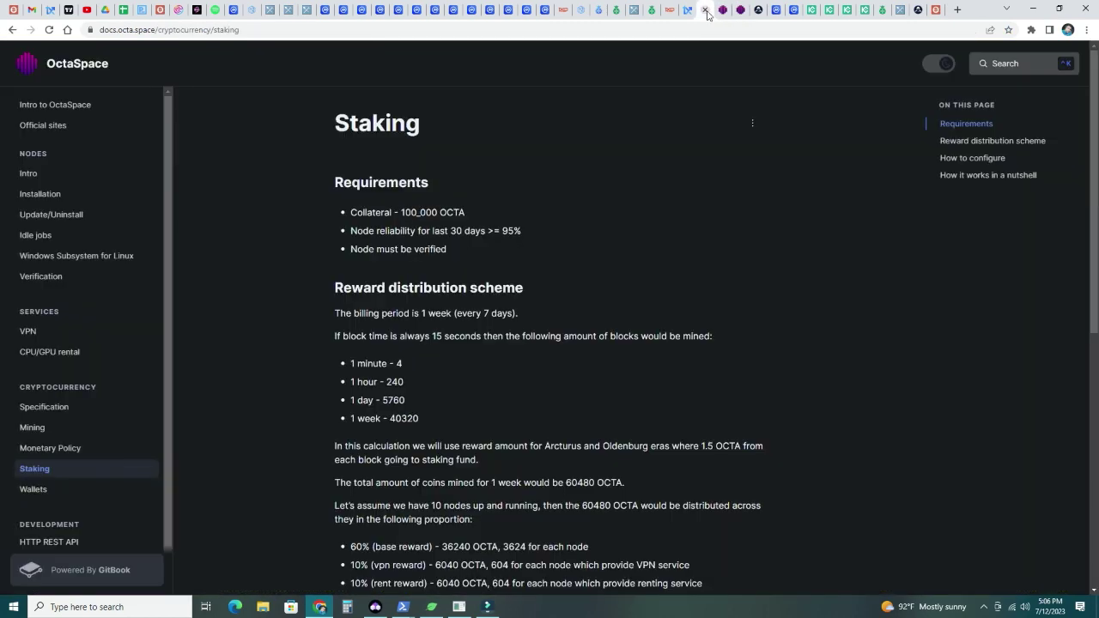
{"action": "left_click", "coordinate": [705, 10]}
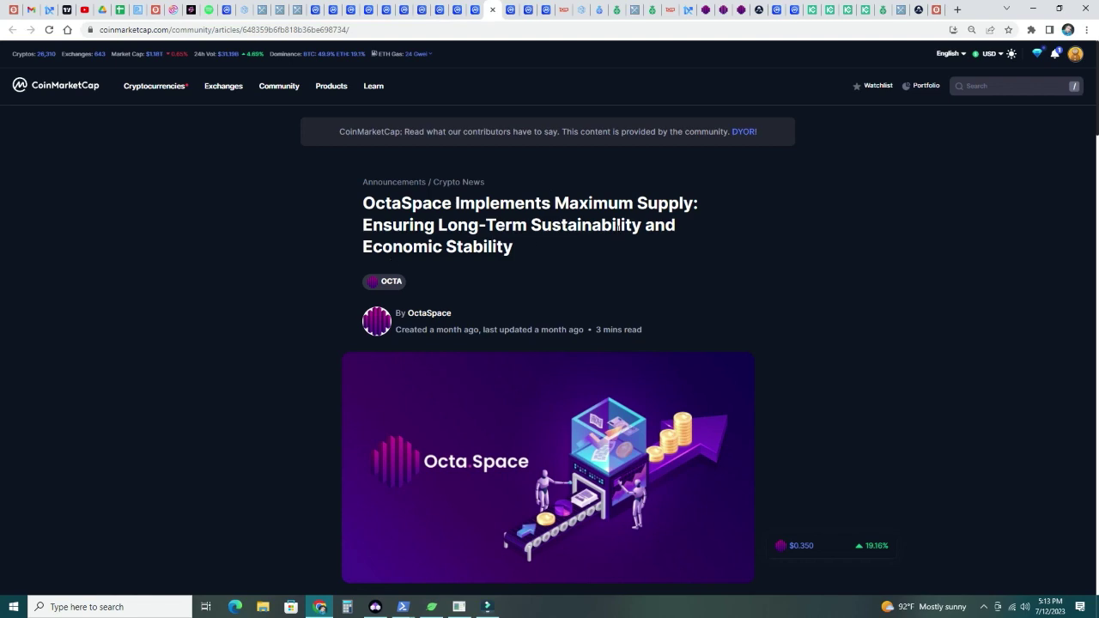
Read the CoinMarketCap article on OctaSpace's maximum supply down to the block reward table under Optimizing the Monetary Policy
{"action": "scroll", "coordinate": [443, 294], "scroll_direction": "down", "scroll_amount": 7}
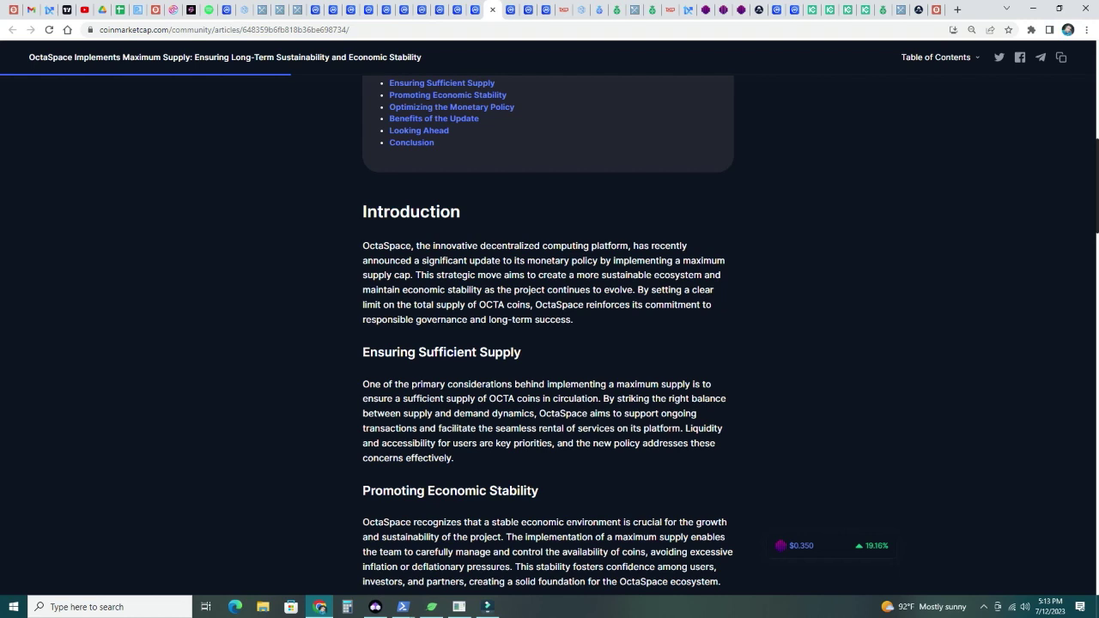
{"action": "scroll", "coordinate": [593, 440], "scroll_direction": "down", "scroll_amount": 4}
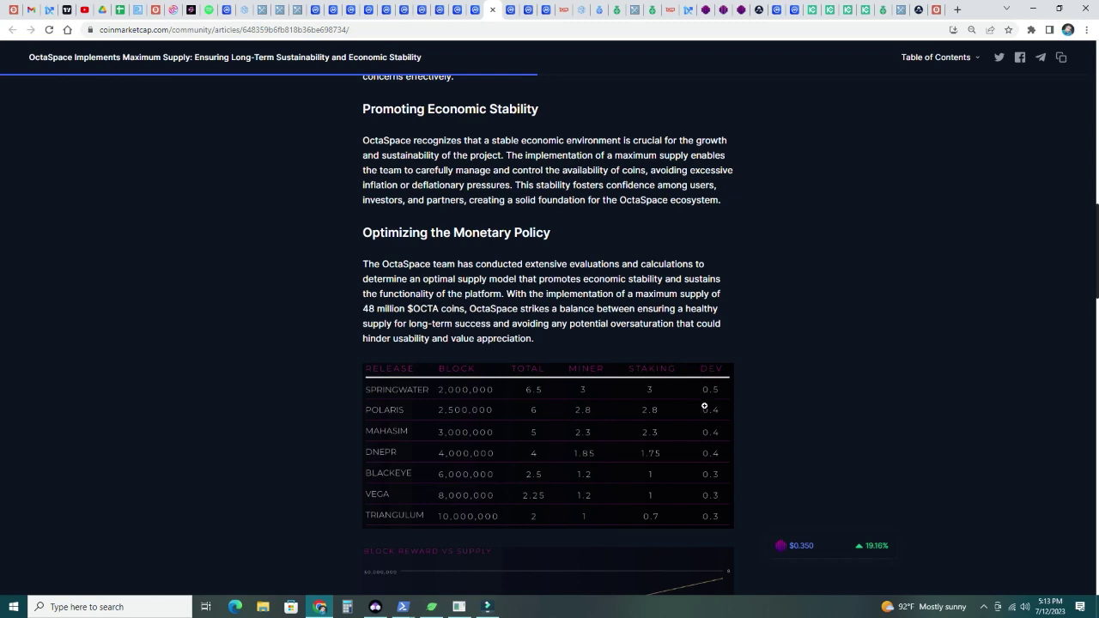
Read the rest of the maximum supply article from the Block Reward vs Supply chart to the Conclusion, and review the OctaSpace Staking documentation
{"action": "scroll", "coordinate": [548, 476], "scroll_direction": "down", "scroll_amount": 4}
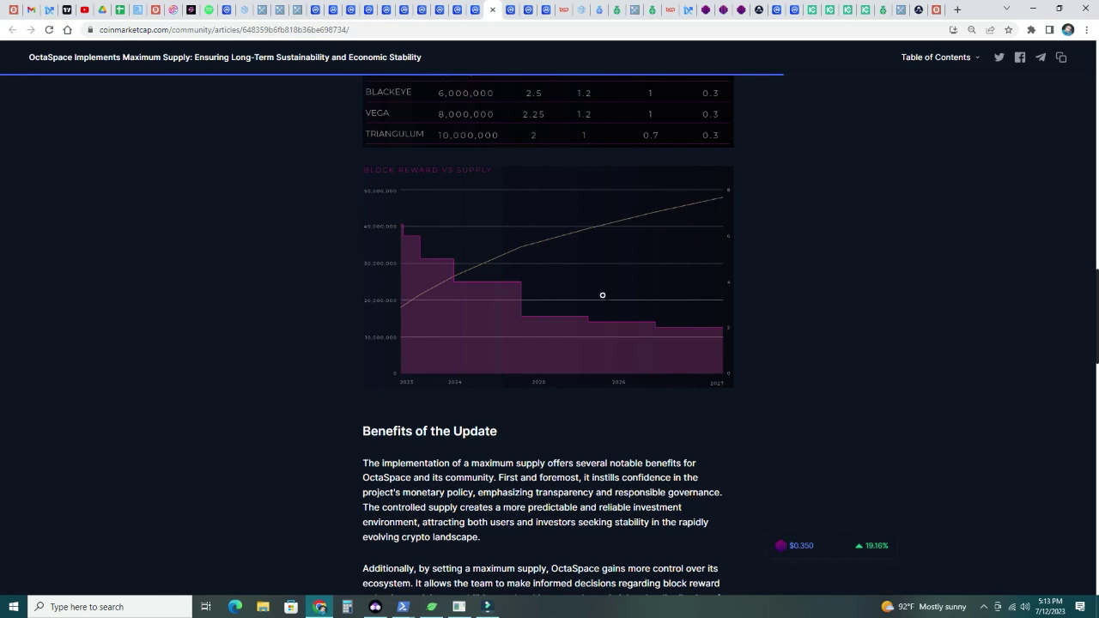
{"action": "scroll", "coordinate": [586, 393], "scroll_direction": "down", "scroll_amount": 2}
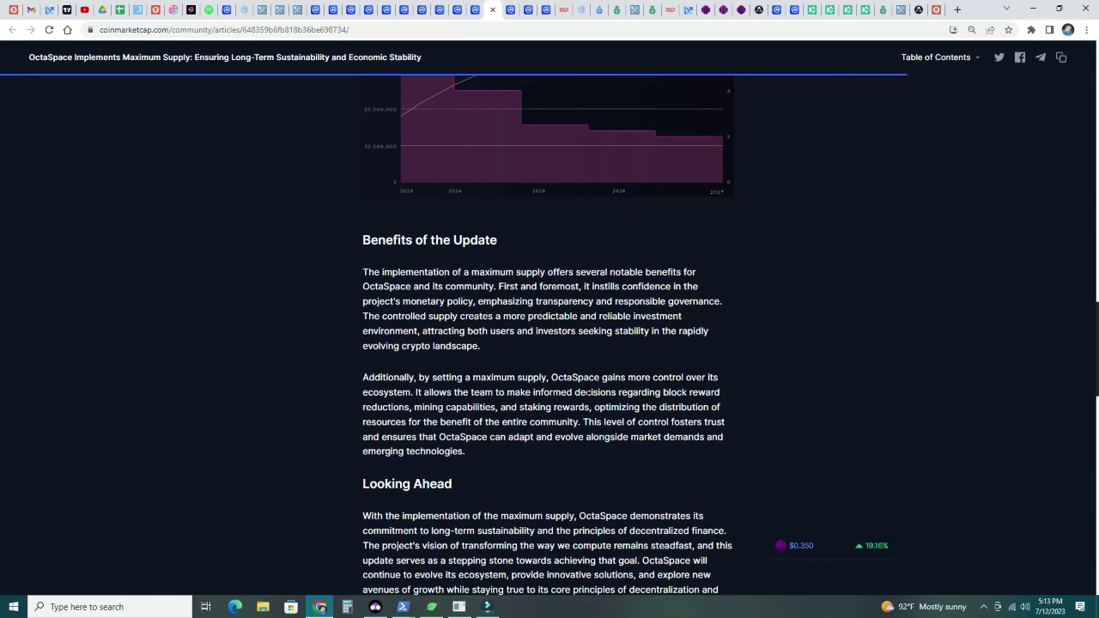
{"action": "scroll", "coordinate": [586, 393], "scroll_direction": "down", "scroll_amount": 2}
{"action": "scroll", "coordinate": [587, 393], "scroll_direction": "up", "scroll_amount": 4}
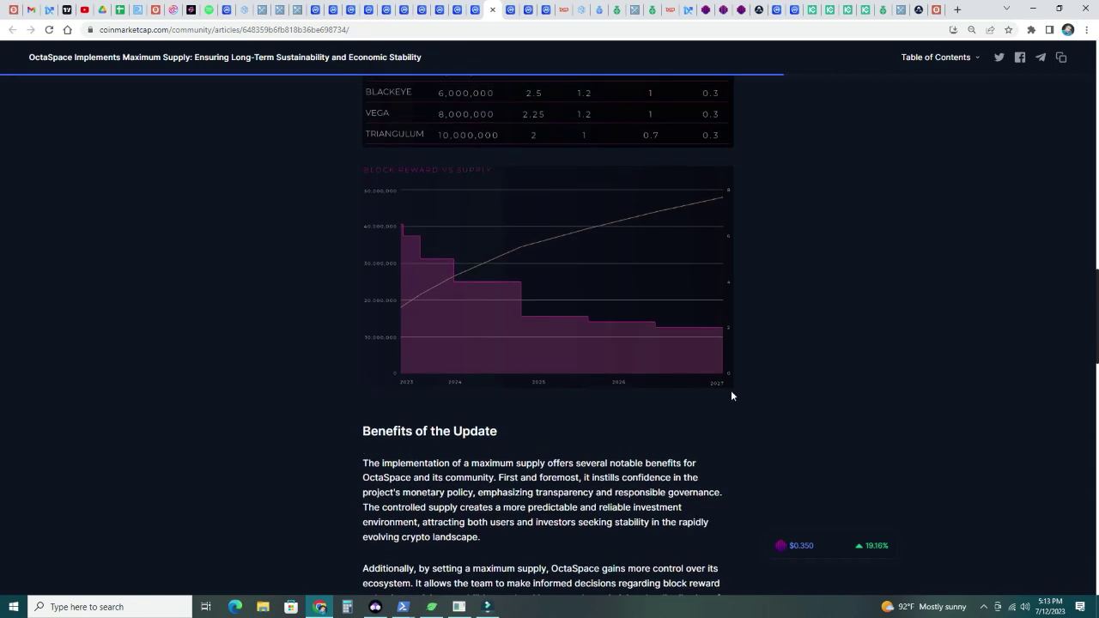
{"action": "scroll", "coordinate": [704, 397], "scroll_direction": "down", "scroll_amount": 5}
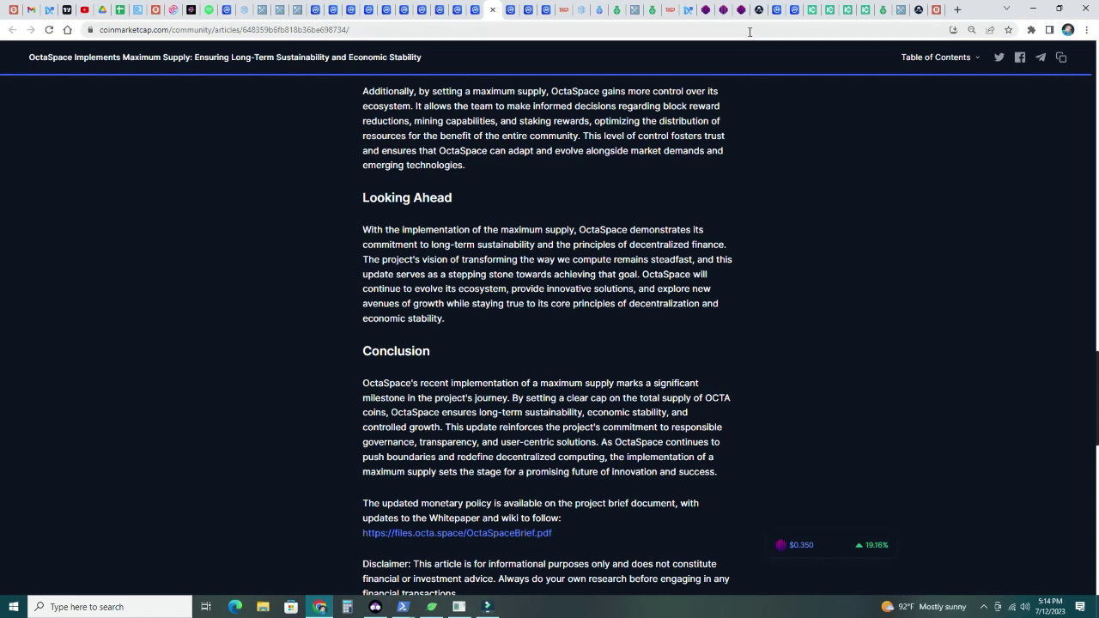
{"action": "left_click", "coordinate": [706, 10]}
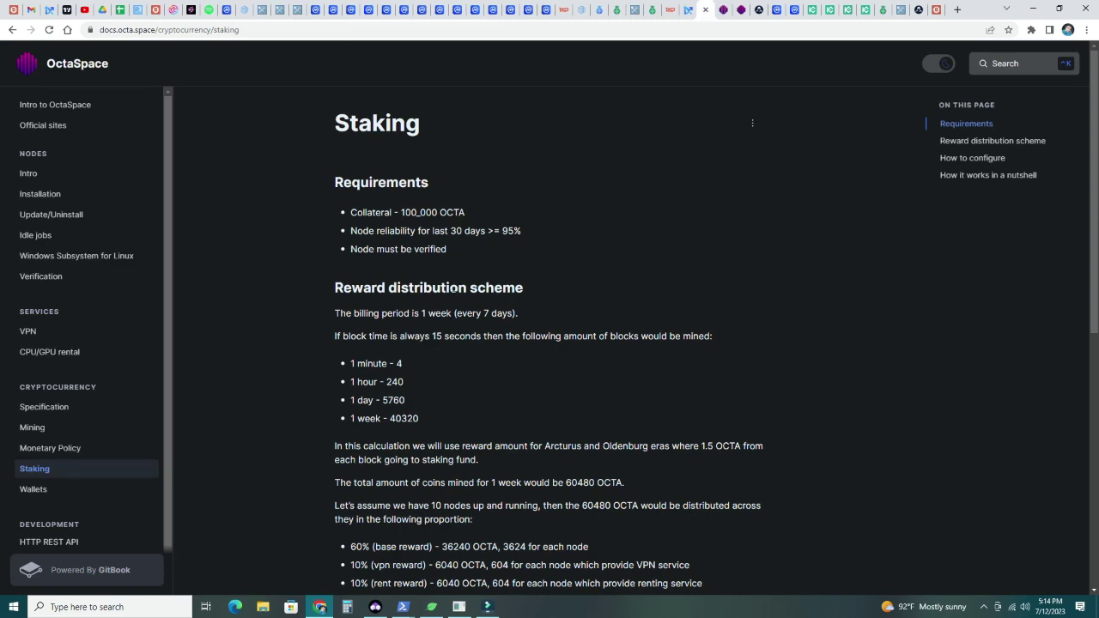
{"action": "scroll", "coordinate": [439, 314], "scroll_direction": "down", "scroll_amount": 2}
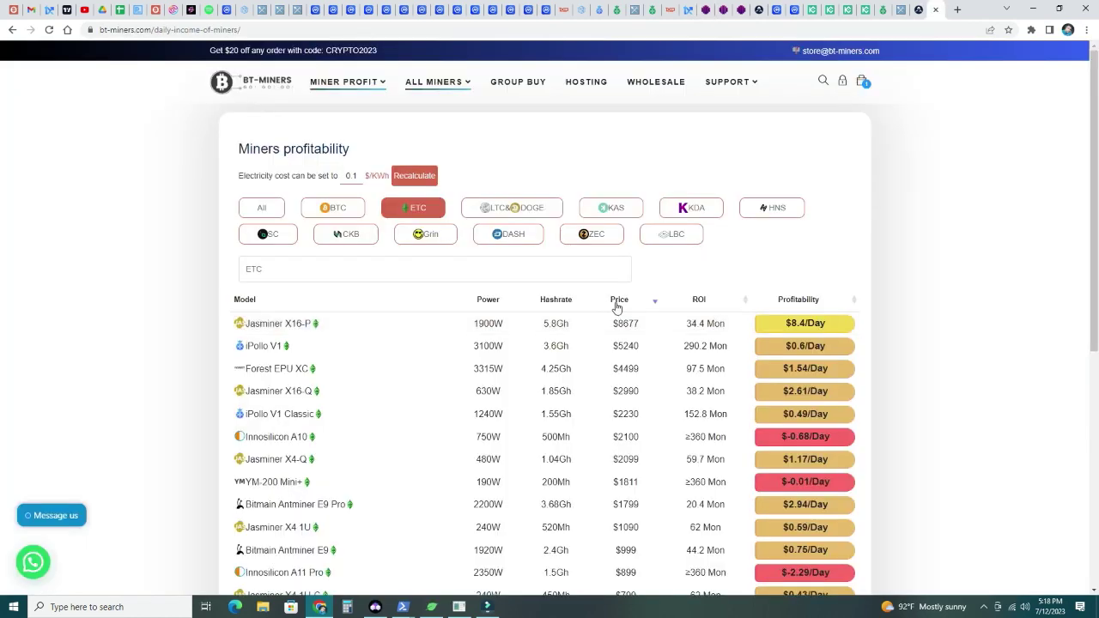
Sort the ETC miners by ascending price, compare the New and Used prices of the iPollo V1 Mini Classic, and return to the list
{"action": "left_click", "coordinate": [619, 299]}
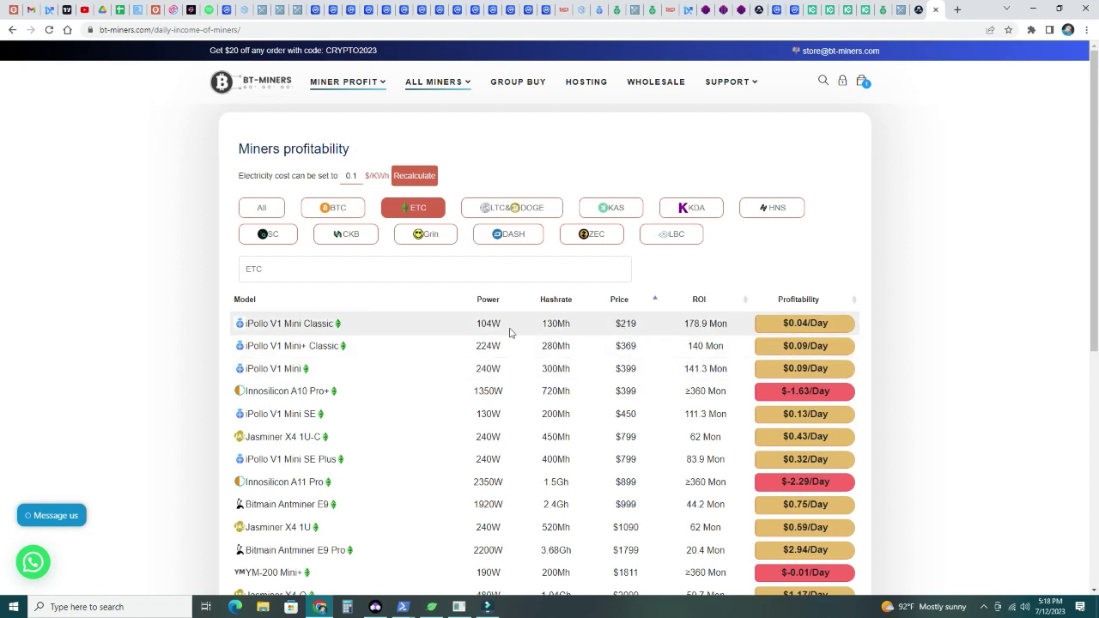
{"action": "left_click", "coordinate": [324, 323]}
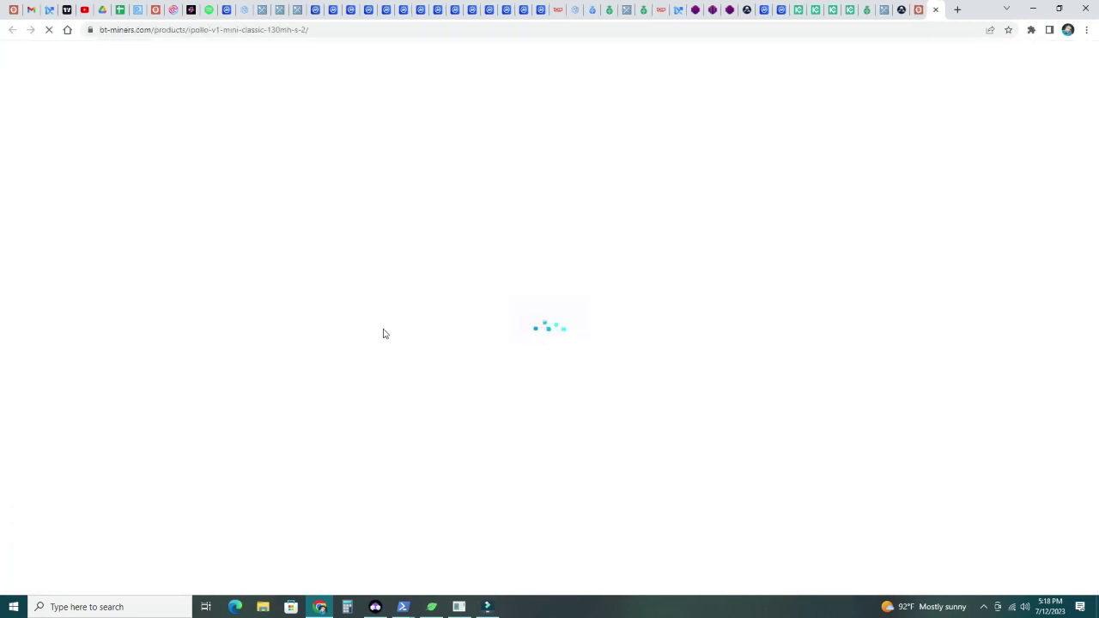
{"action": "left_click", "coordinate": [481, 368]}
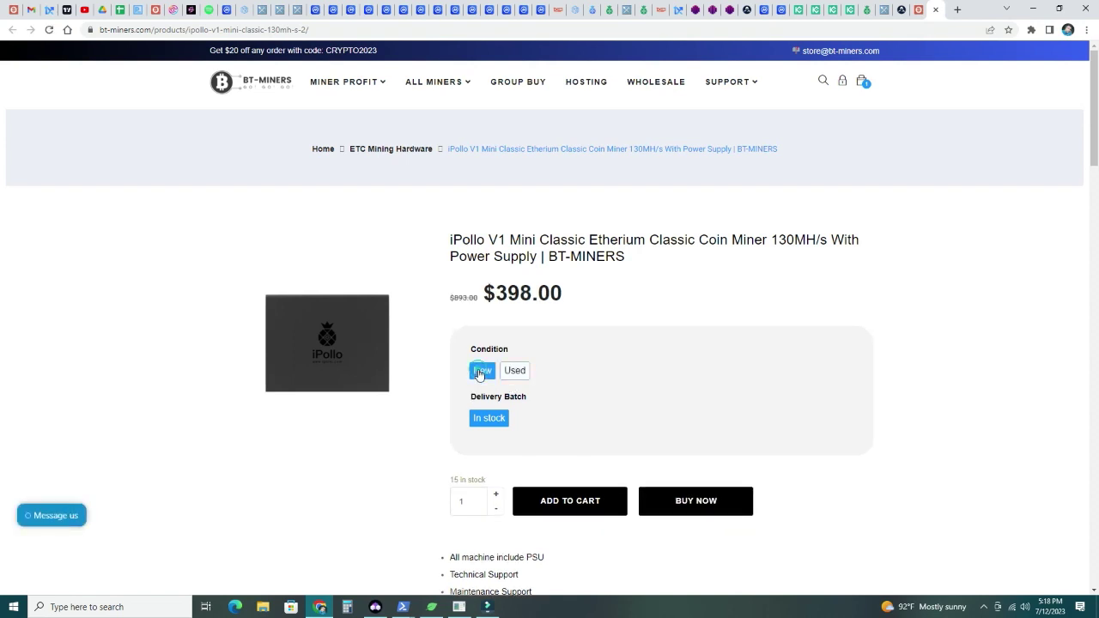
{"action": "left_click", "coordinate": [515, 374]}
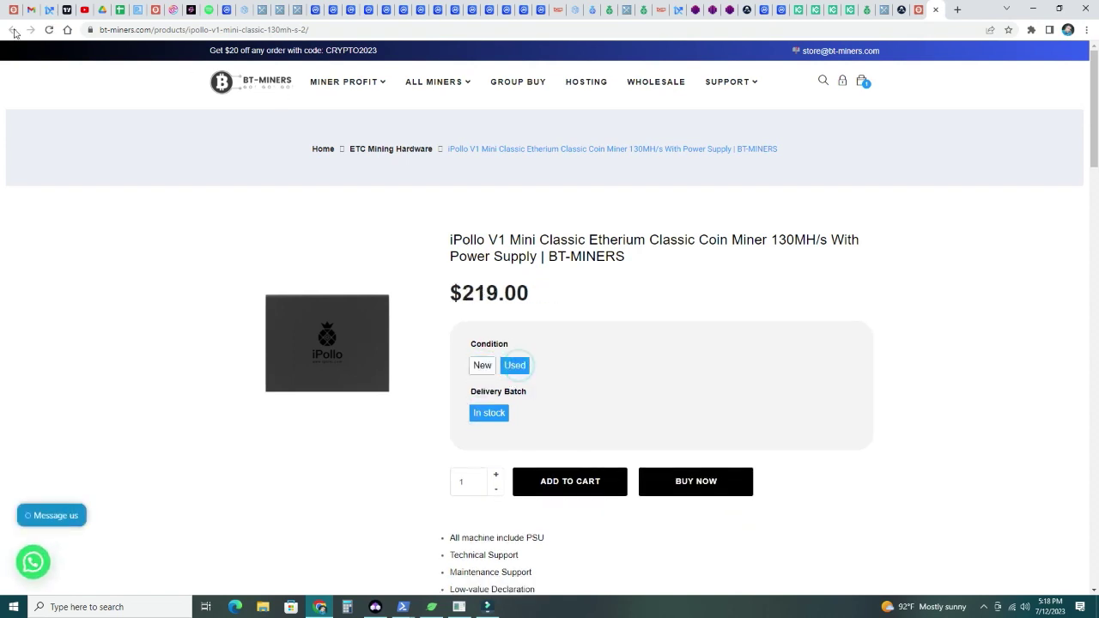
{"action": "left_click", "coordinate": [936, 9]}
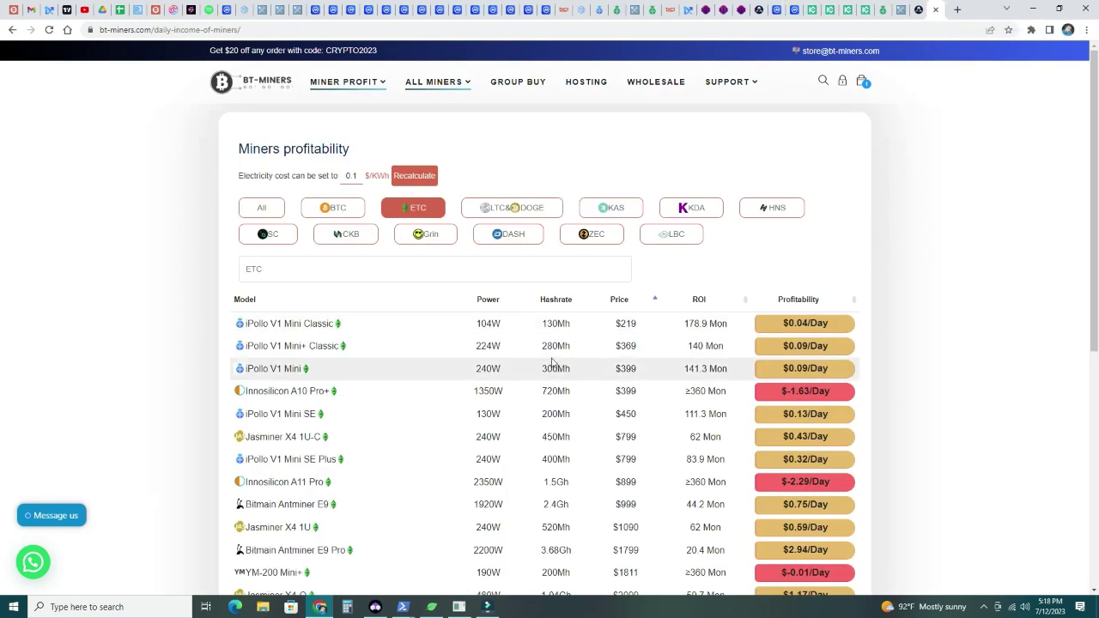